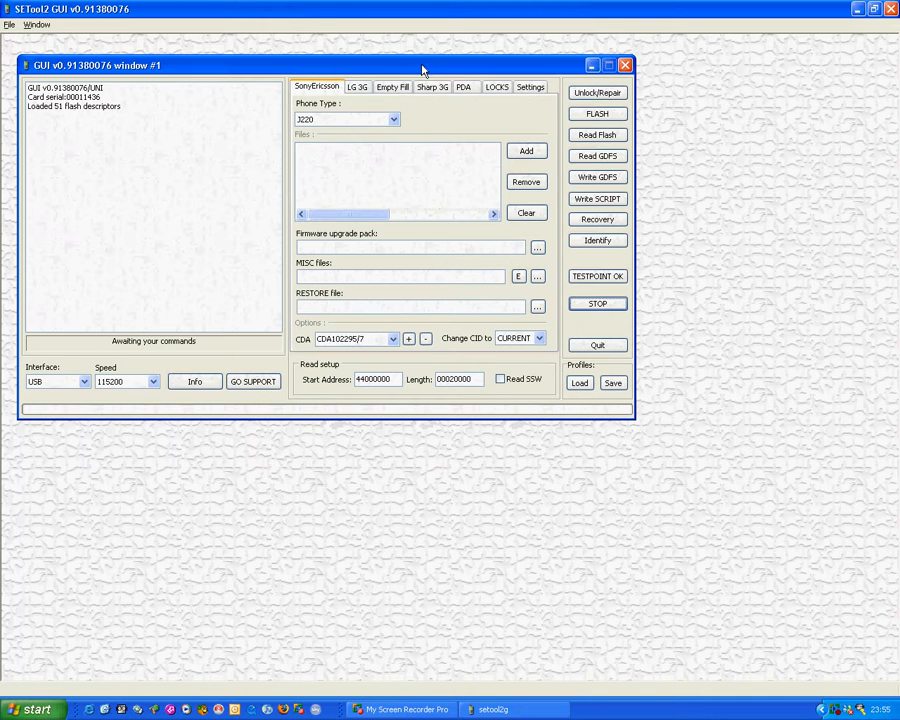
# Move the GUI window nearer the centre of the workspace and view the available communication interfaces.
pyautogui.moveTo(422, 65); pyautogui.dragTo(532, 102)
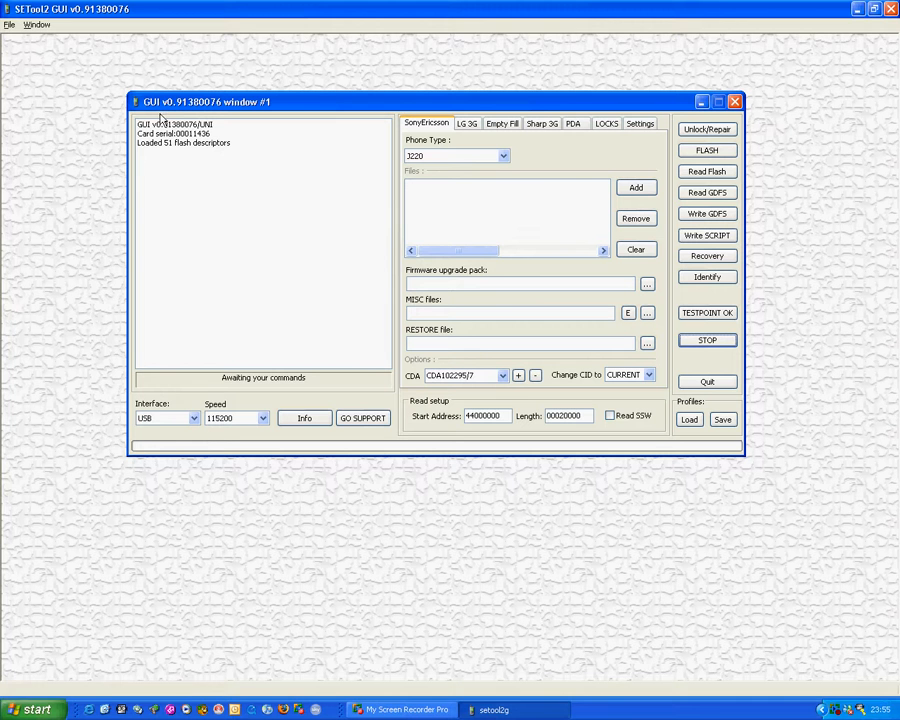
pyautogui.click(195, 421)
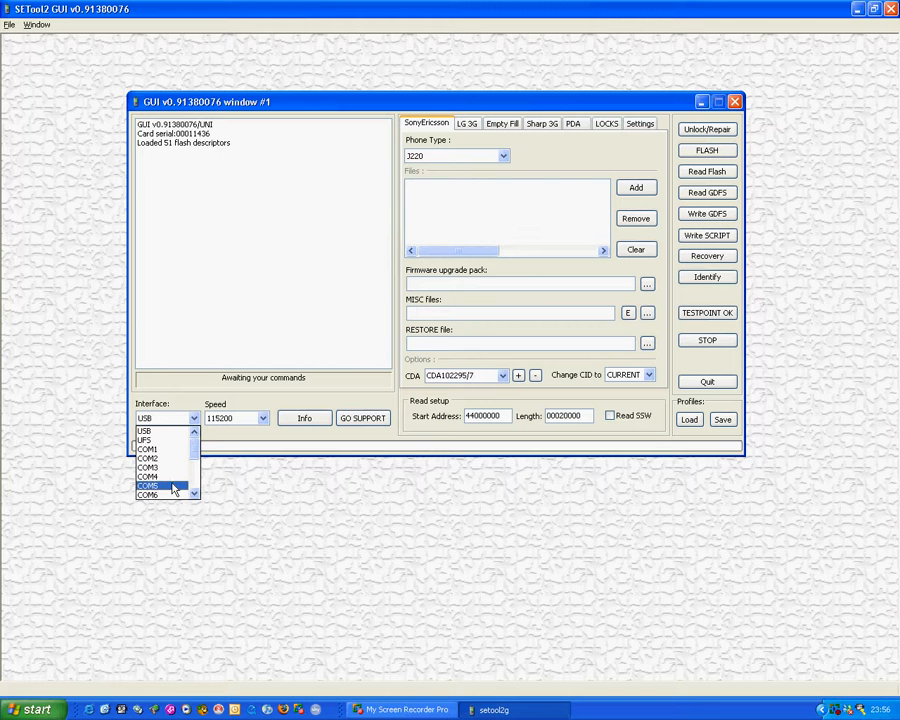
pyautogui.click(231, 325)
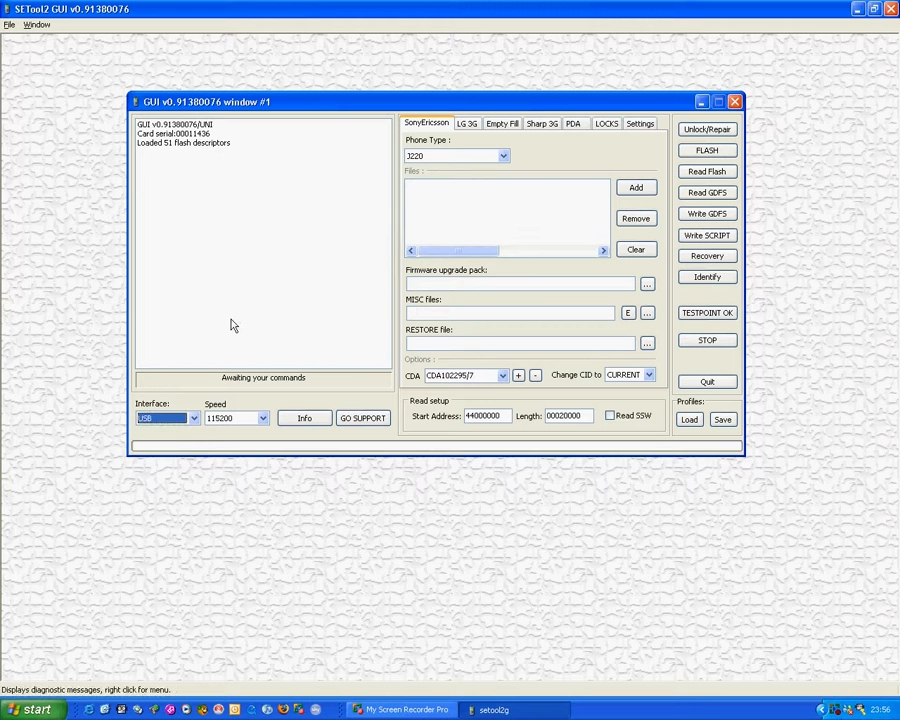
# Open Device Manager from the computer's system properties and dismiss the properties dialog.
pyautogui.click(24, 712)
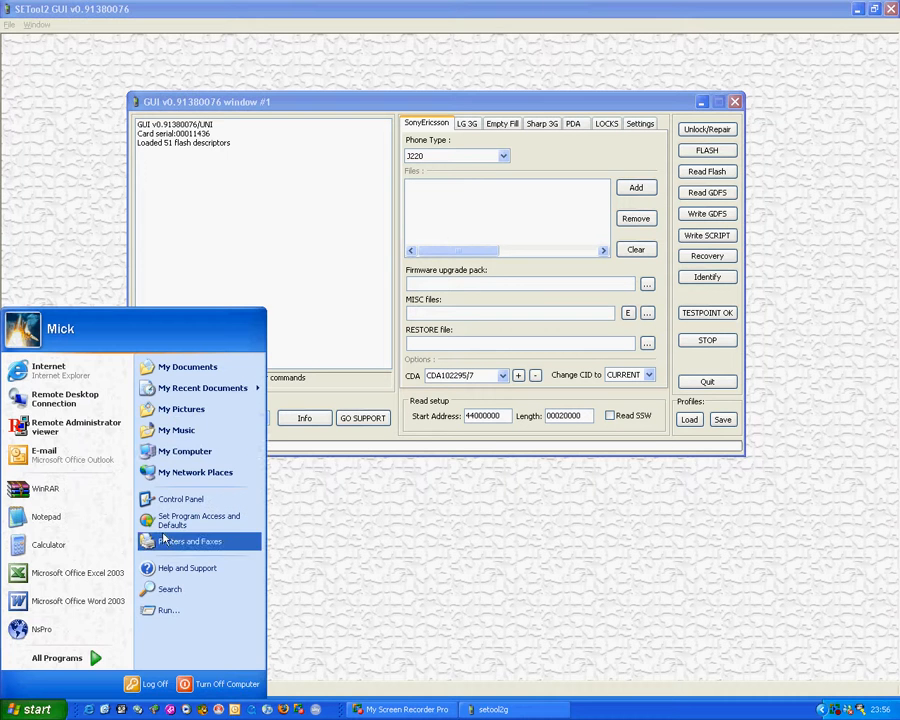
pyautogui.rightClick(178, 459)
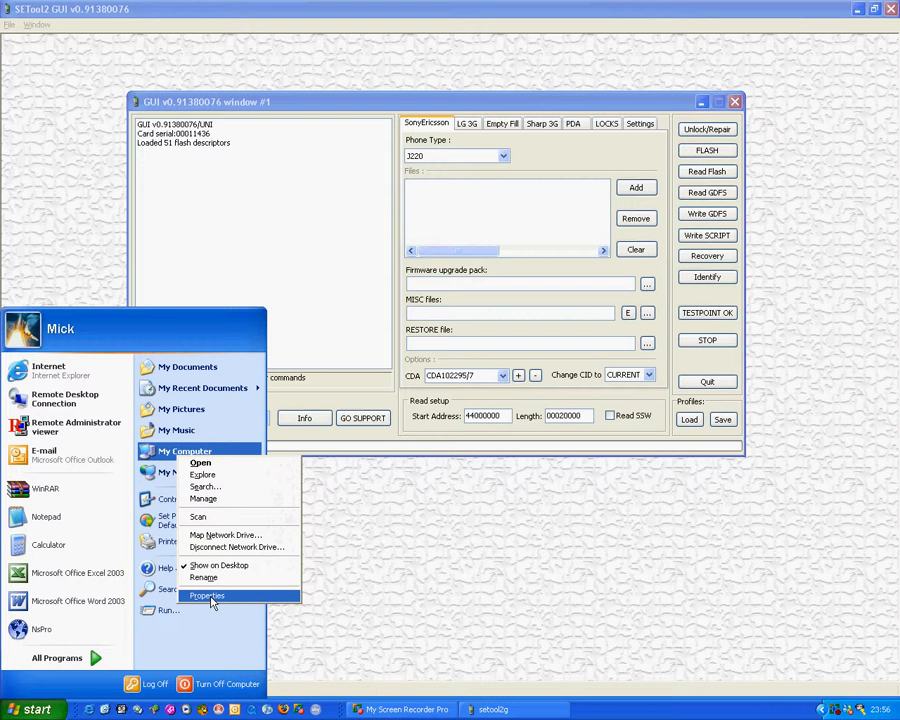
pyautogui.click(208, 597)
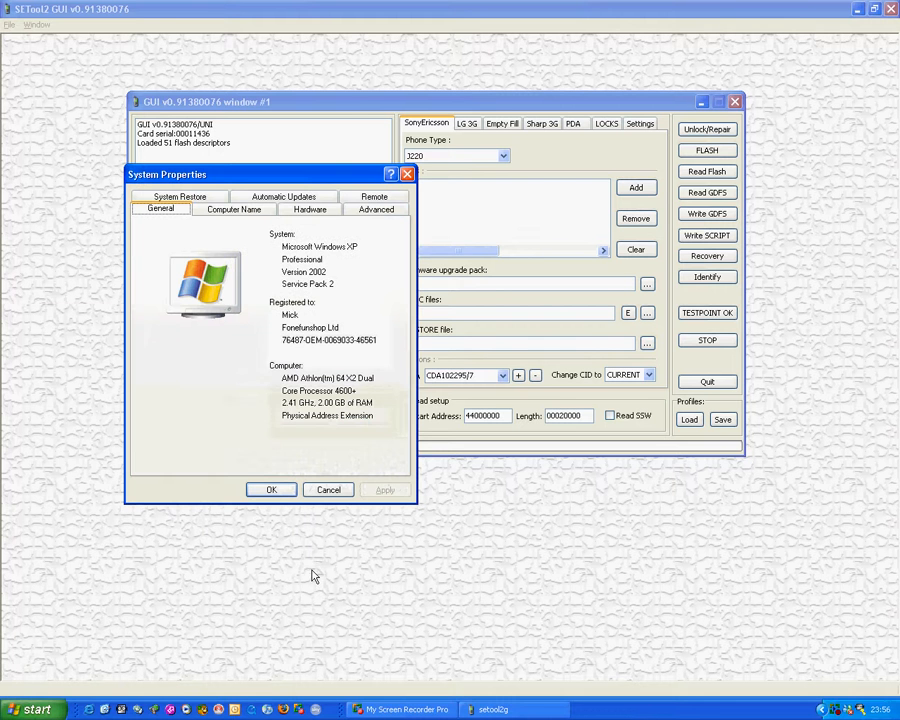
pyautogui.click(311, 209)
pyautogui.click(311, 287)
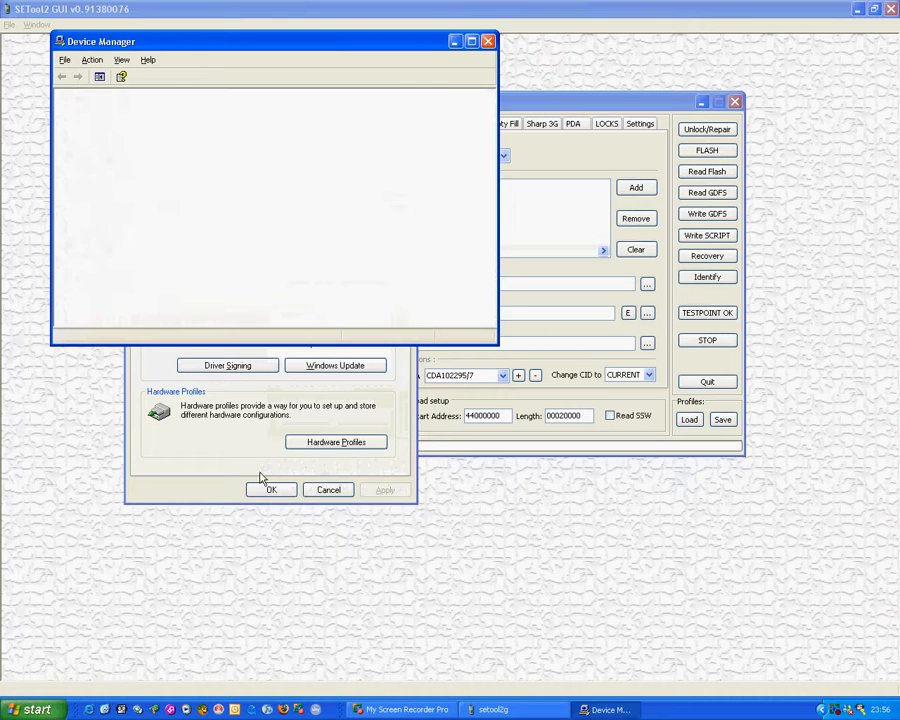
pyautogui.click(327, 490)
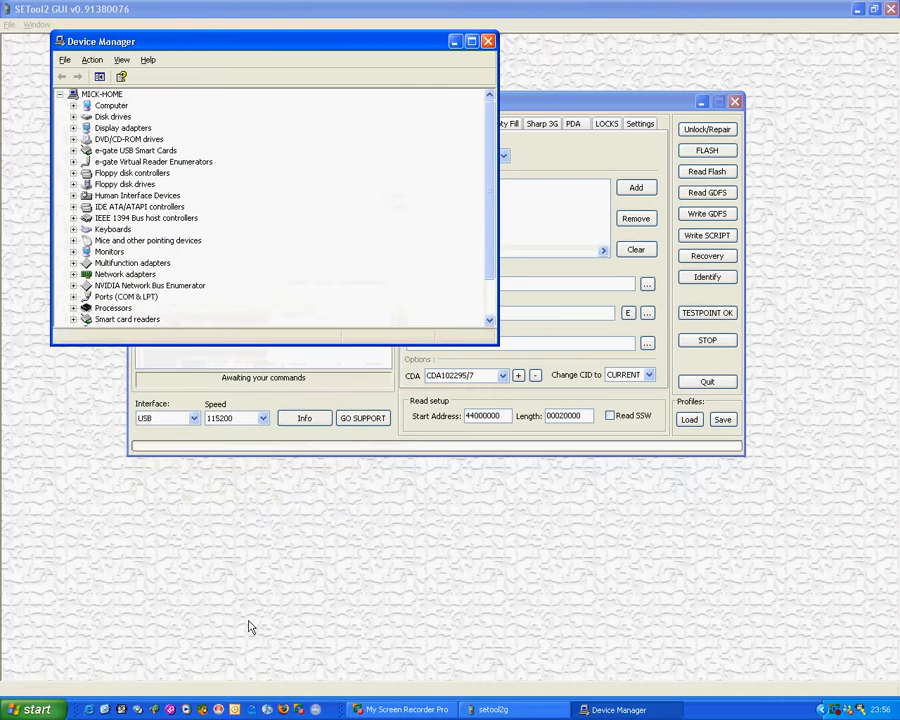
# Look up the COM port of the CruiserTeam Universal Cable UC-10 among the ports, and close Device Manager.
pyautogui.click(140, 297)
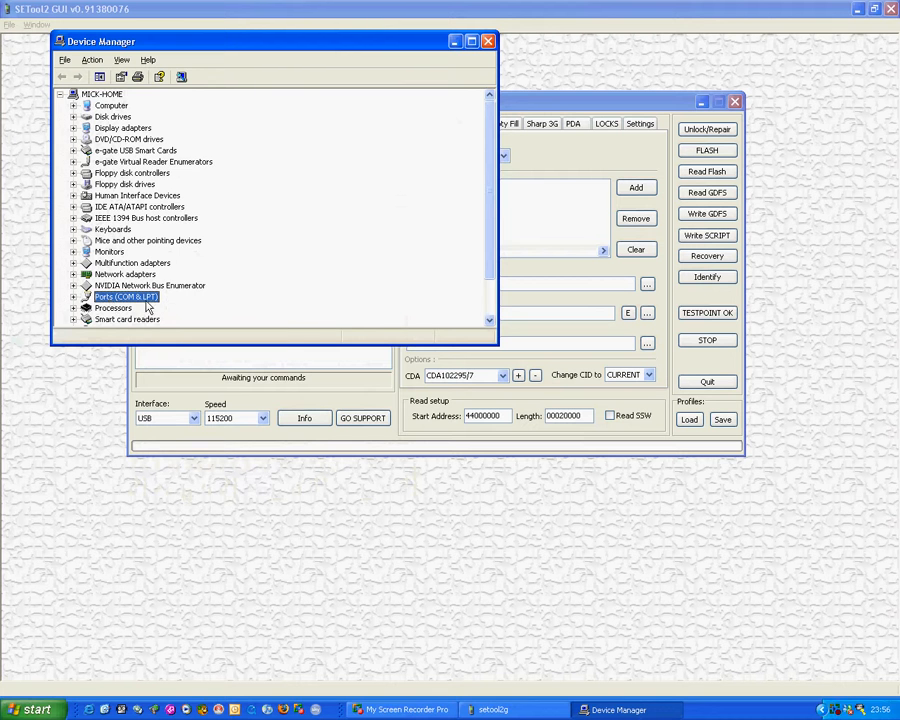
pyautogui.click(73, 298)
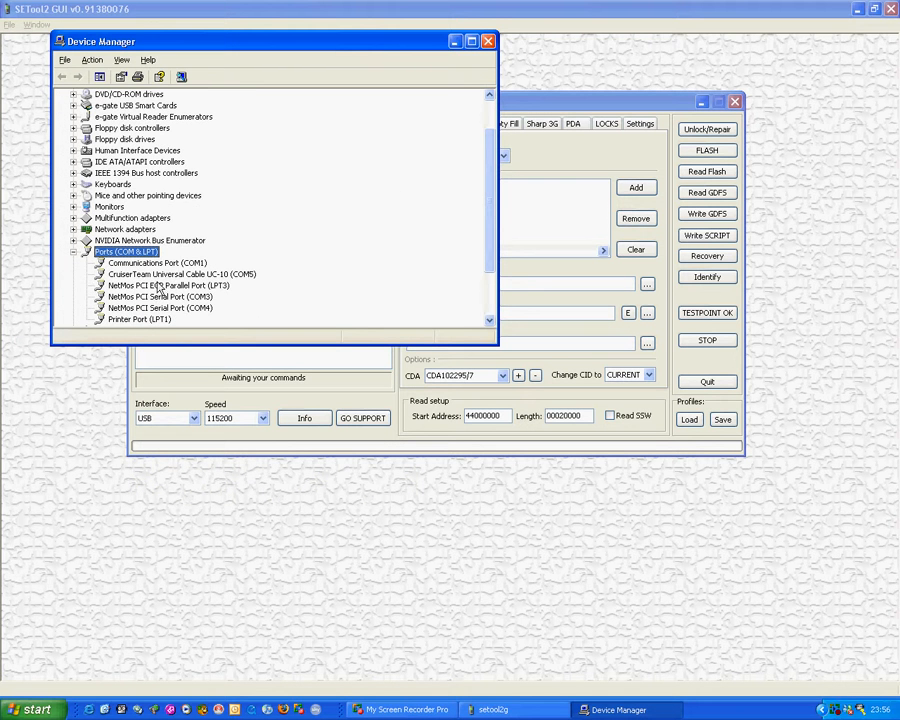
pyautogui.scroll(-1, 100, 272)
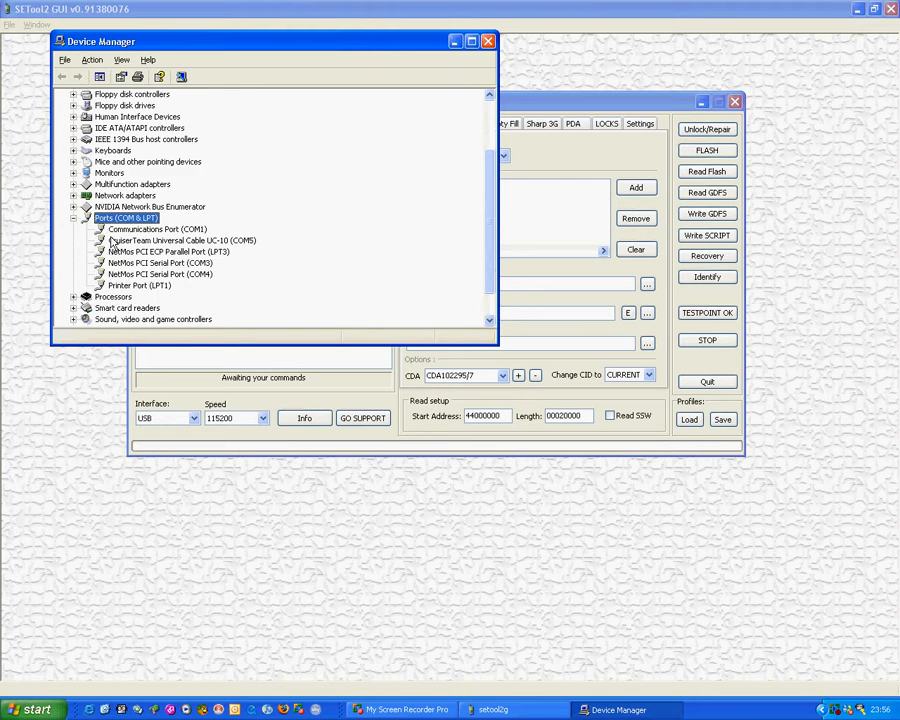
pyautogui.click(152, 241)
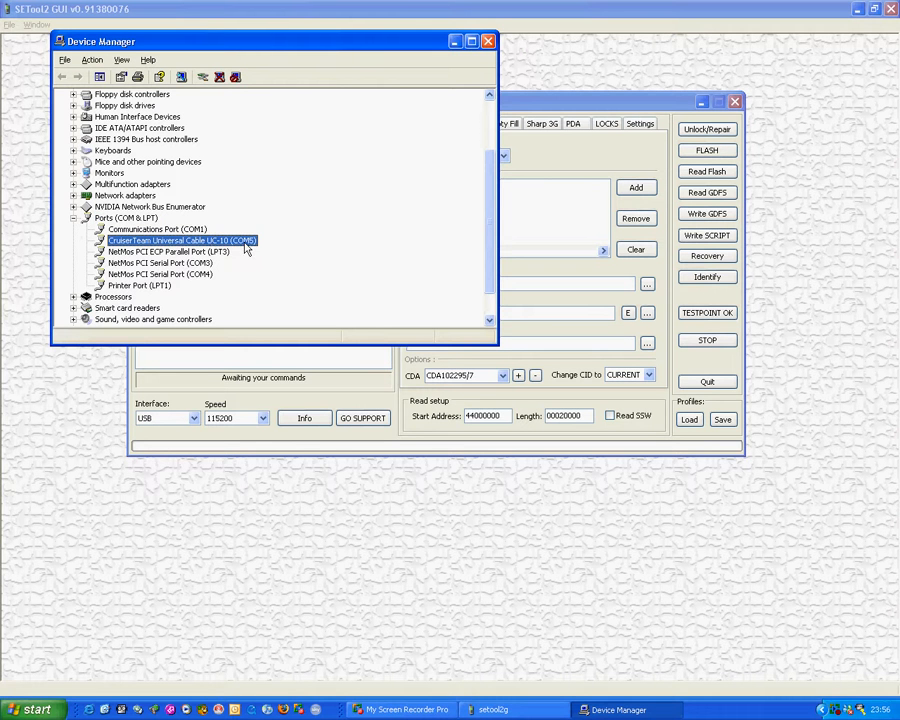
pyautogui.click(489, 41)
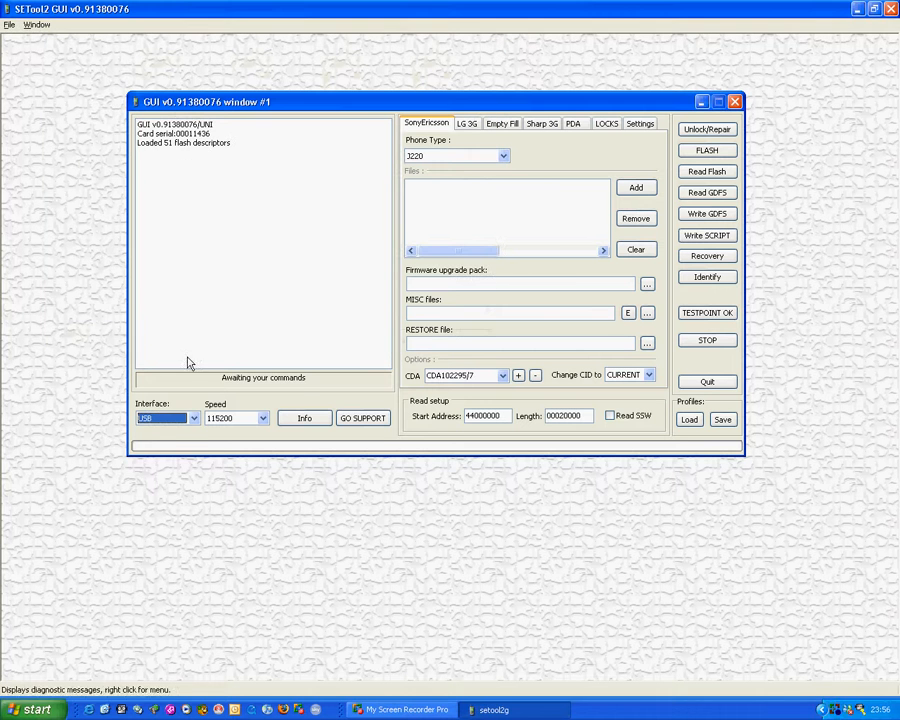
# Set the communication interface to COM5 and the speed to 921600.
pyautogui.click(194, 418)
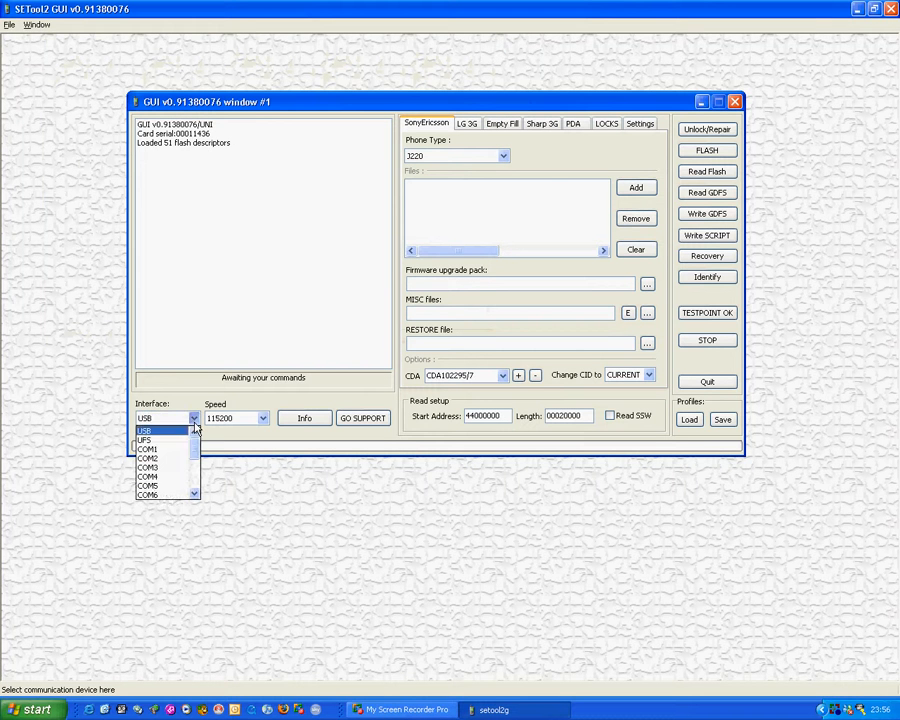
pyautogui.click(168, 488)
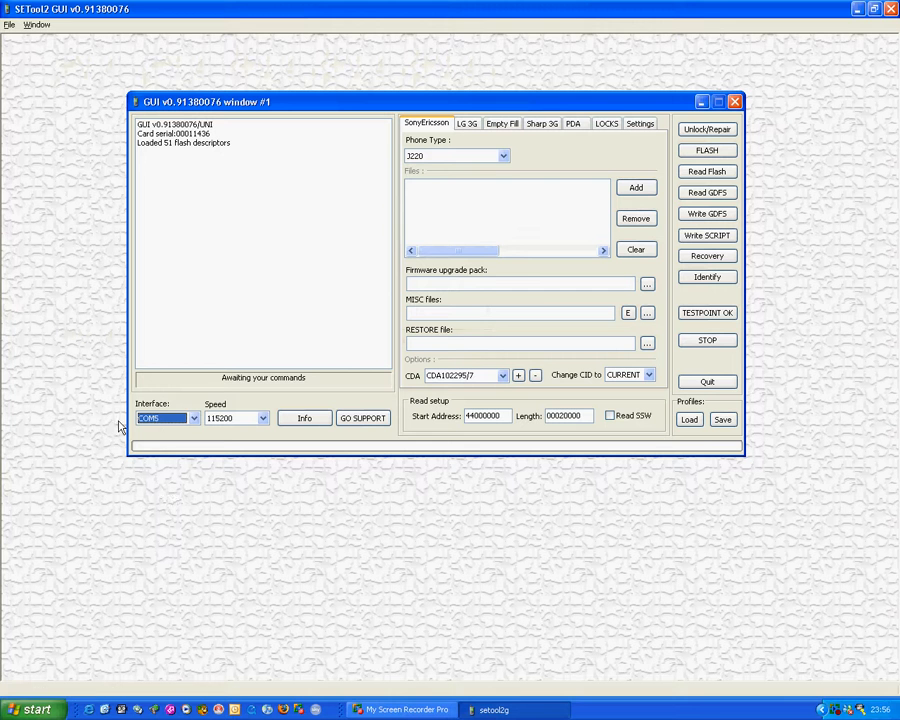
pyautogui.click(258, 300)
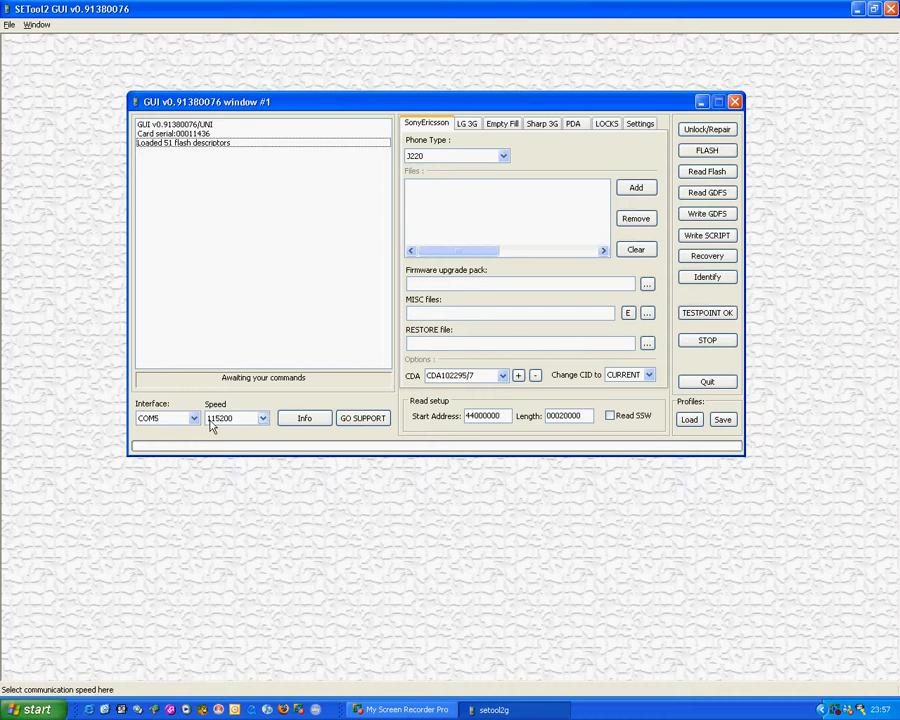
pyautogui.click(262, 419)
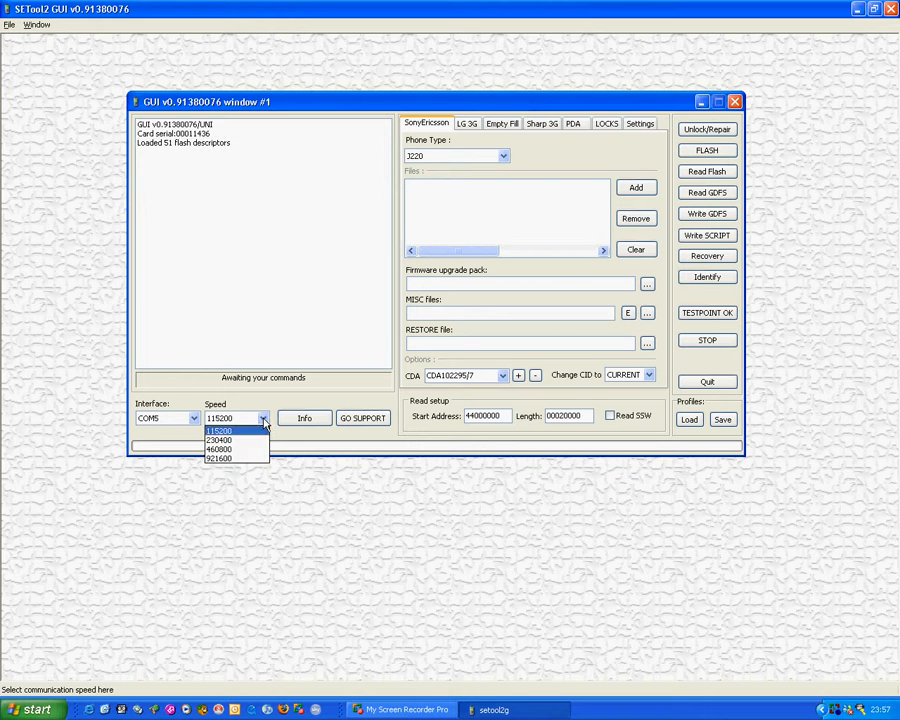
pyautogui.click(229, 461)
pyautogui.click(225, 333)
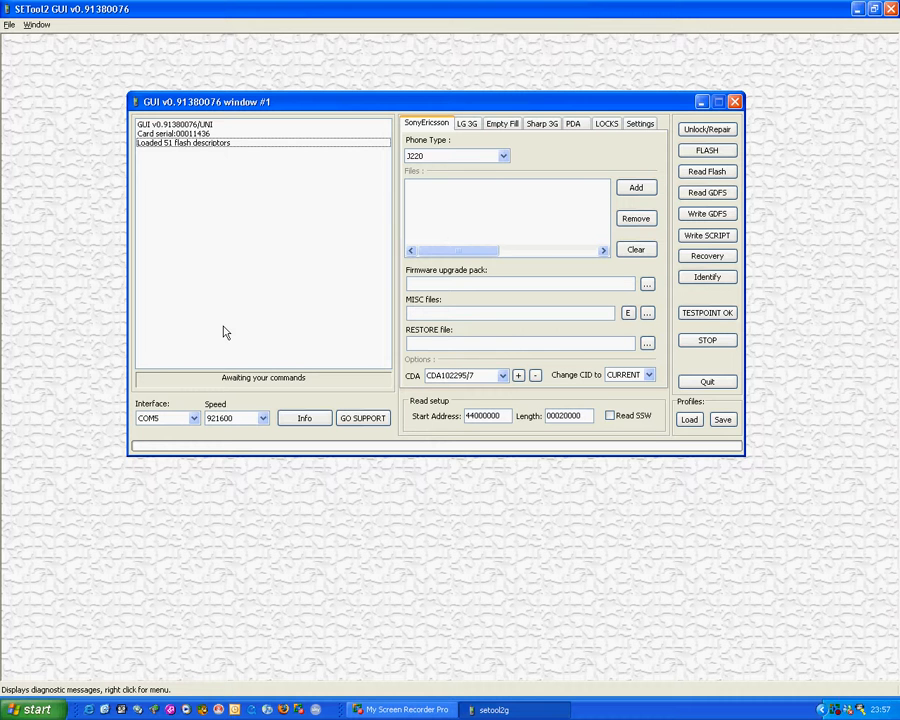
# Retrieve the card information and examine the server and card counter lines in the log.
pyautogui.click(303, 420)
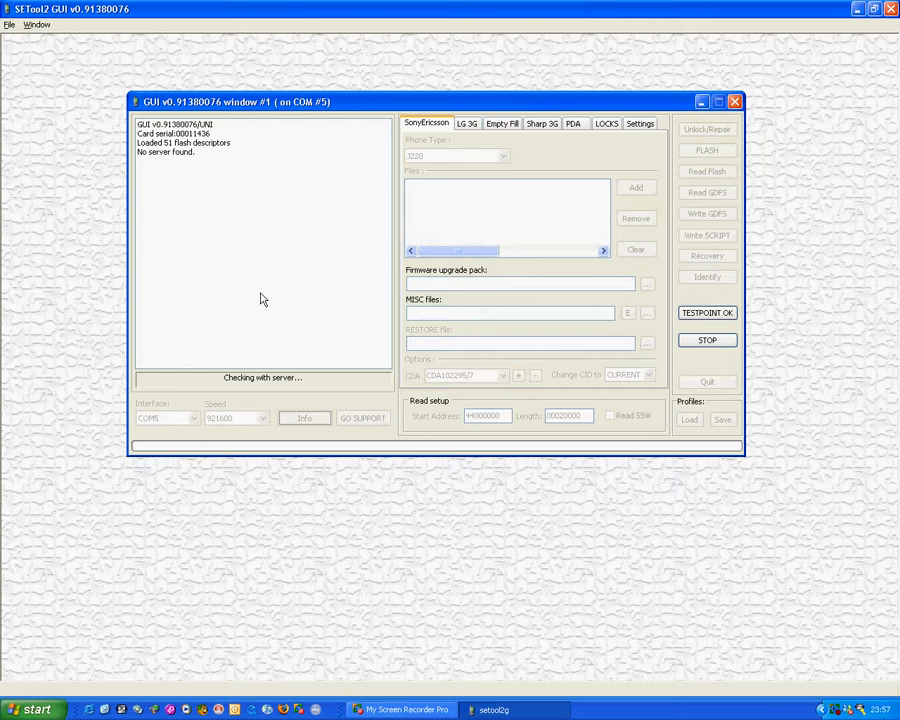
pyautogui.click(152, 152)
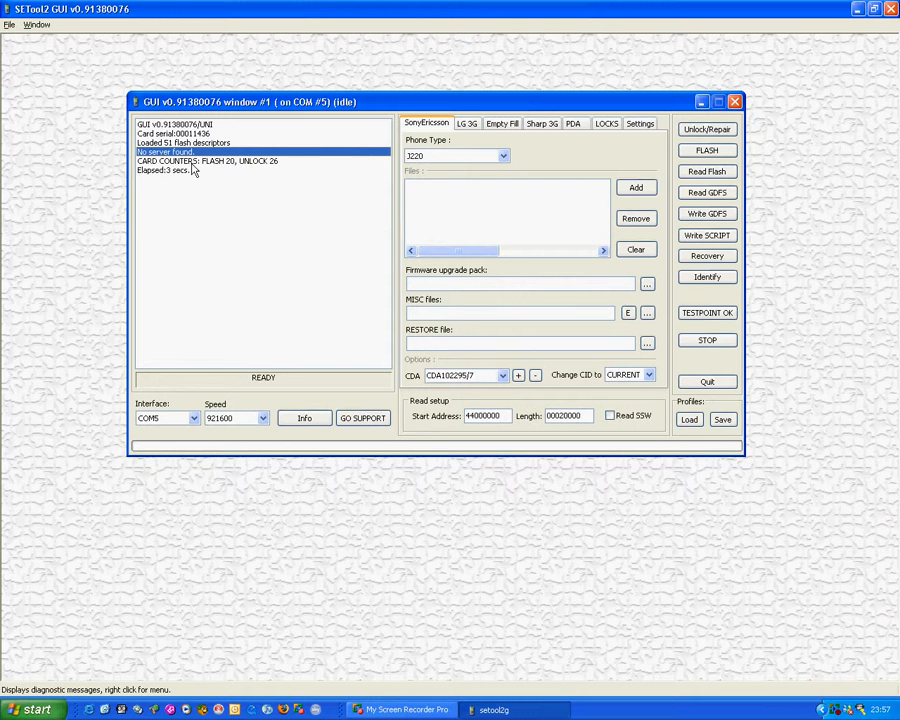
pyautogui.click(191, 163)
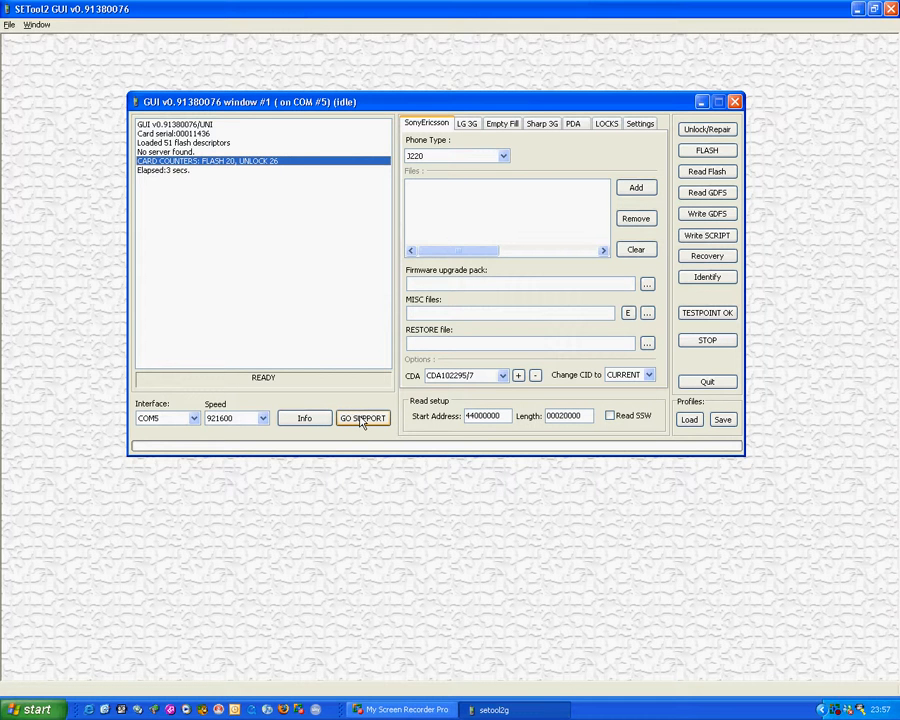
pyautogui.click(284, 309)
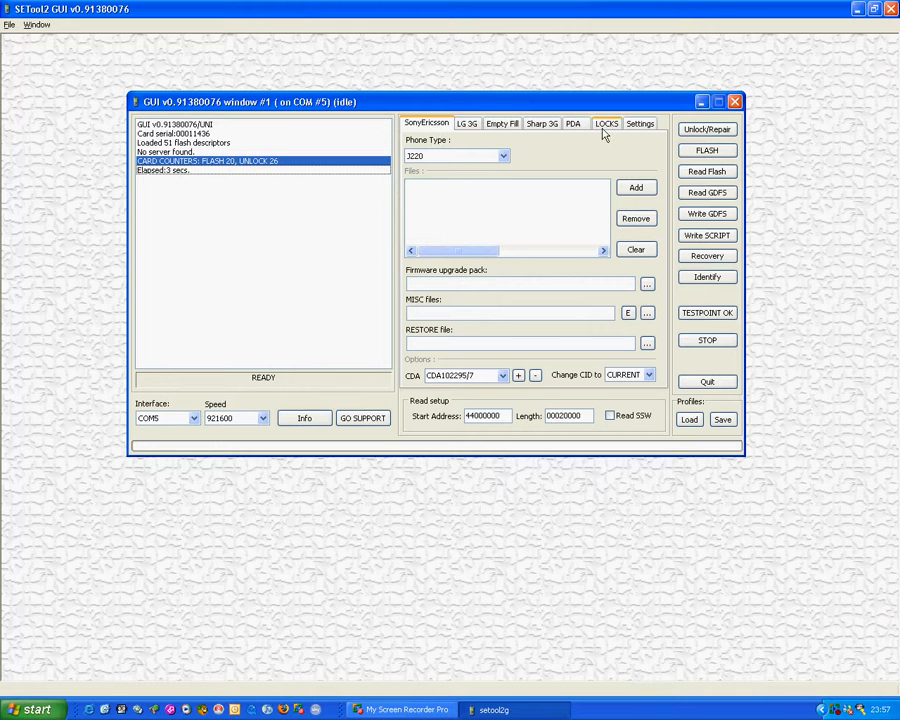
# Review the options offered for LG 3G, Empty Fill, Sharp 3G, PDA and LOCKS.
pyautogui.click(467, 123)
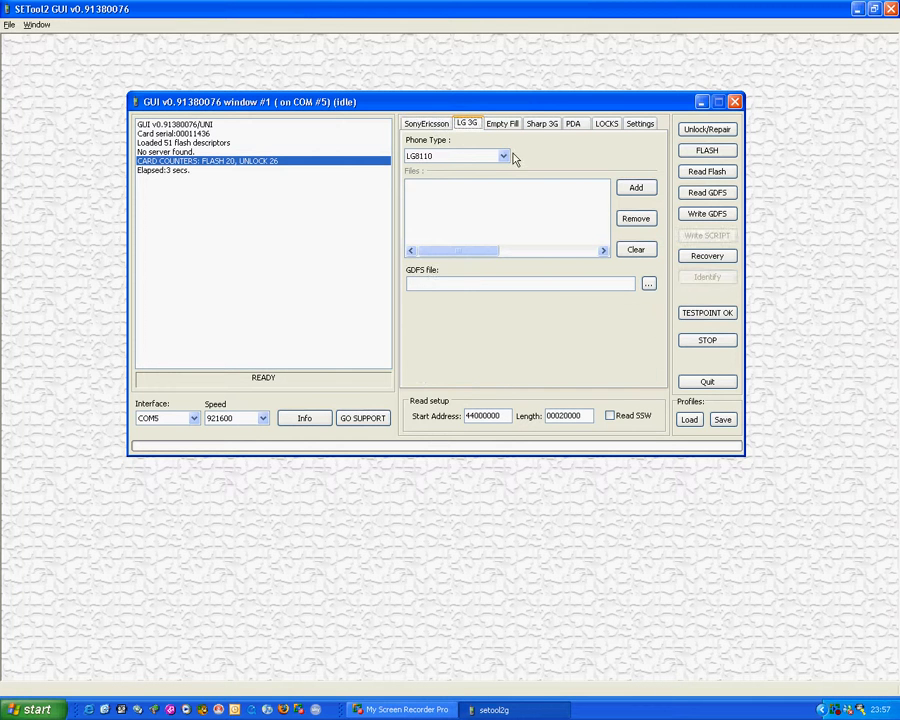
pyautogui.click(515, 123)
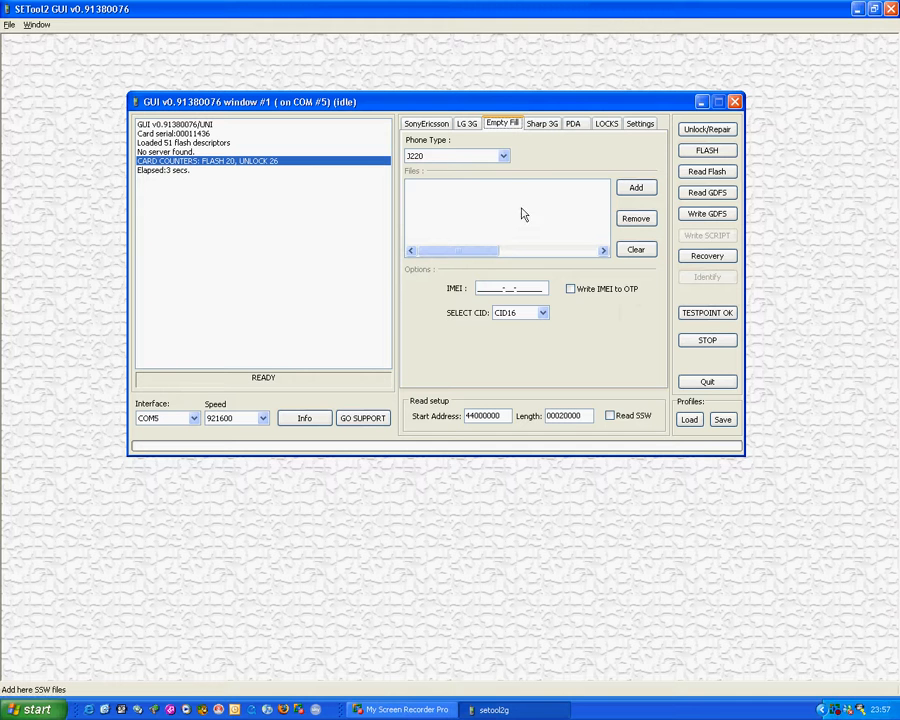
pyautogui.click(541, 124)
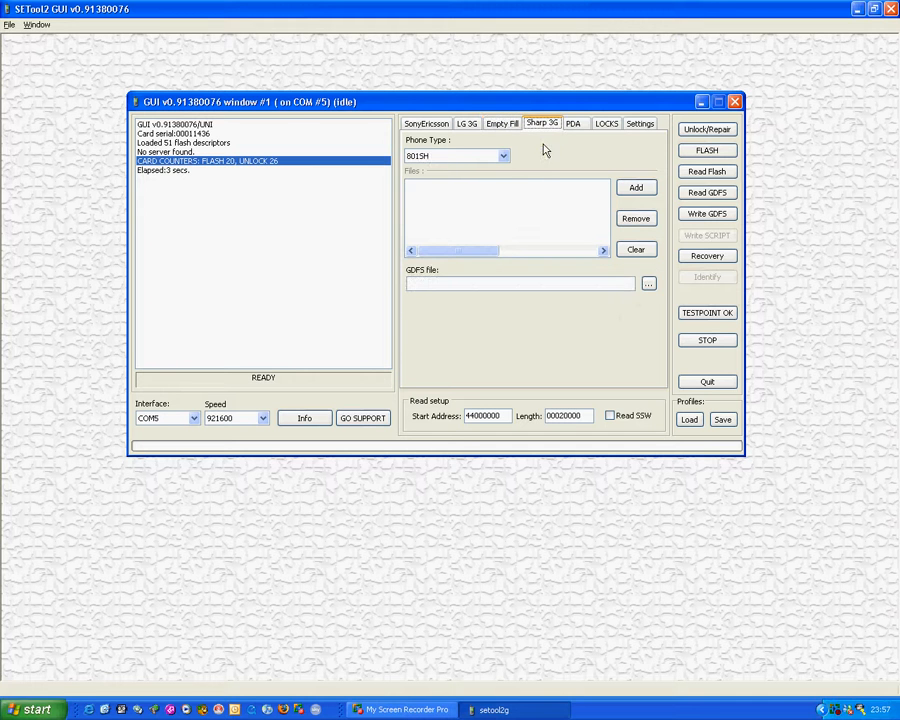
pyautogui.click(577, 126)
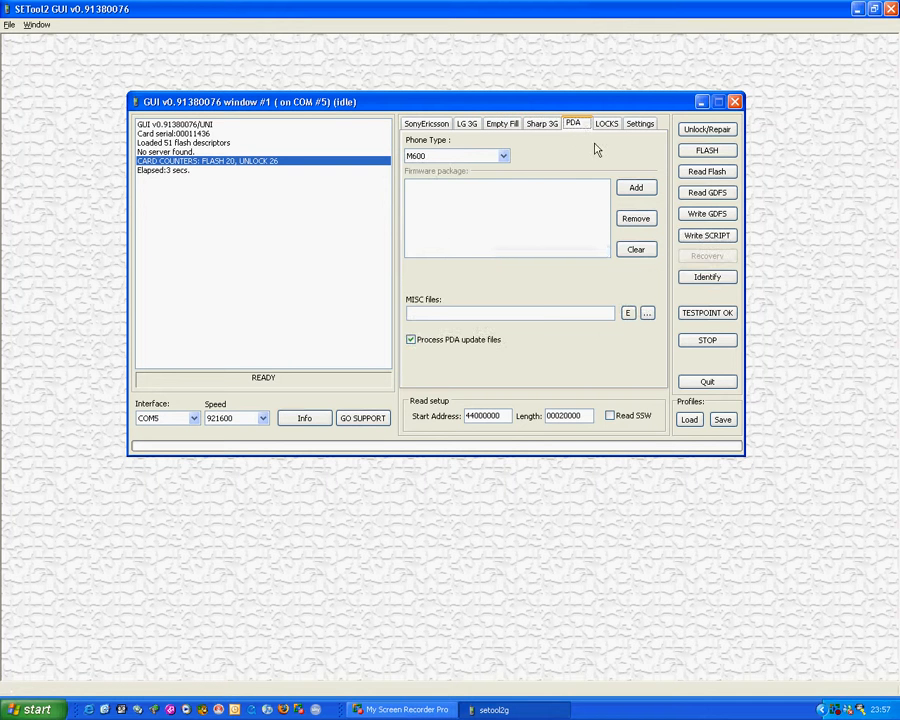
pyautogui.click(606, 124)
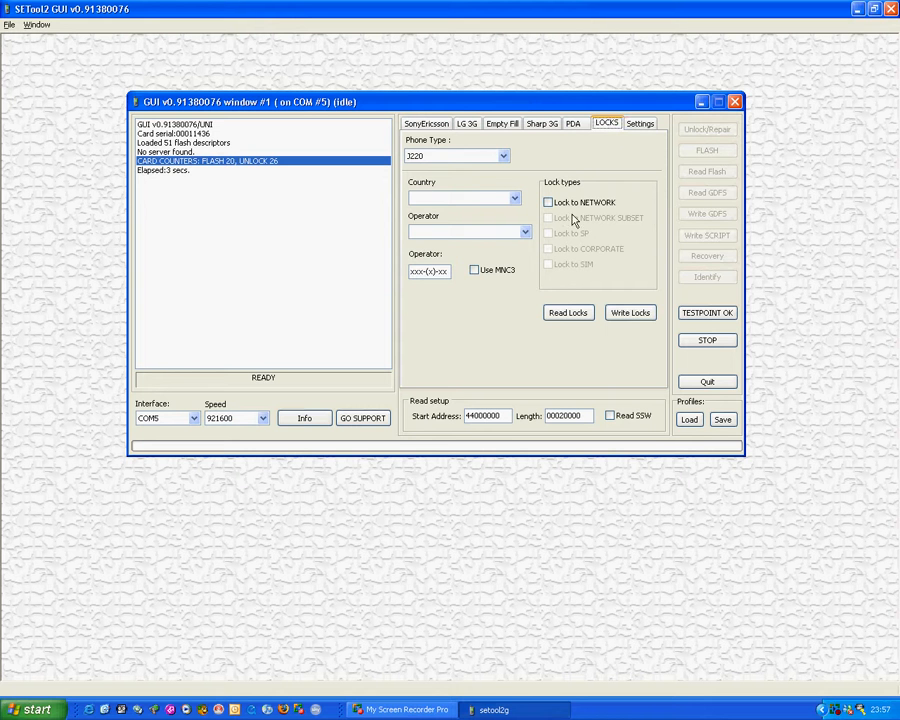
# Enable the settings for completing the phone after flash and formatting GDFS when writing.
pyautogui.click(637, 127)
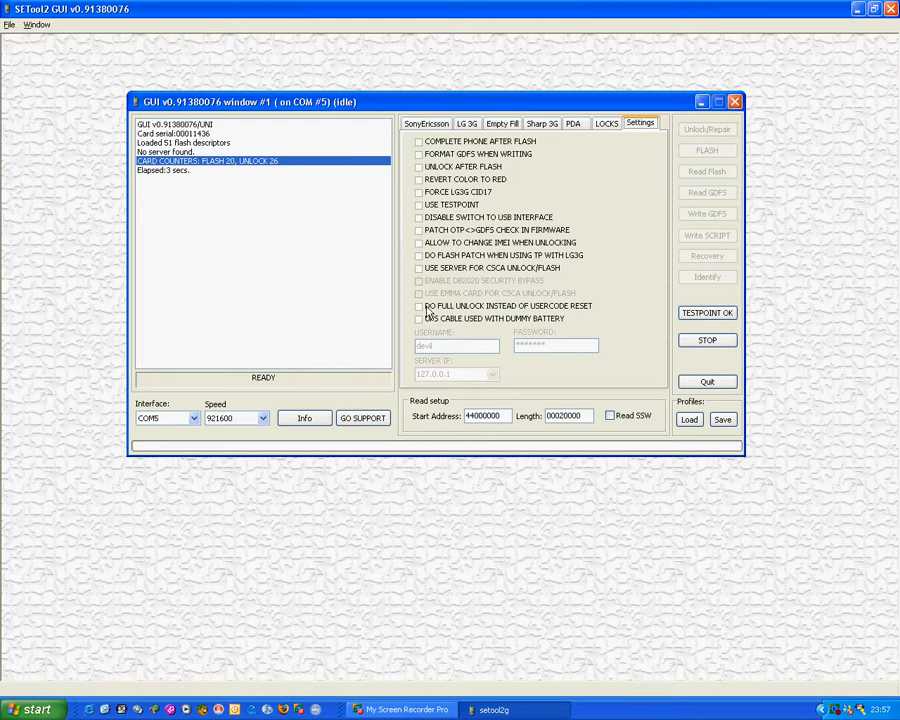
pyautogui.click(419, 142)
pyautogui.click(419, 154)
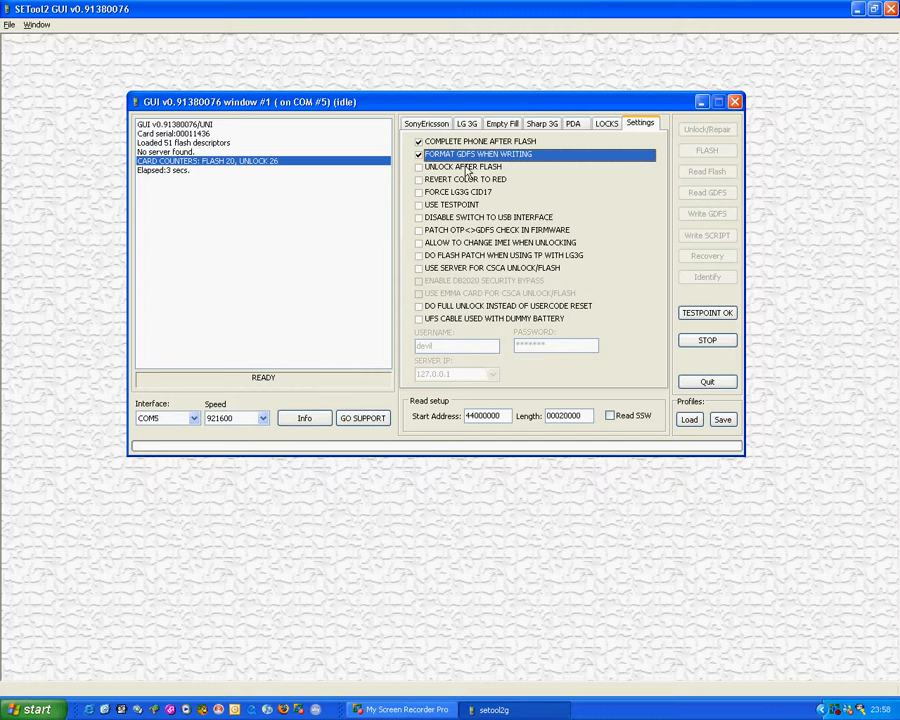
# Choose W810 as the SonyEricsson phone type.
pyautogui.click(425, 126)
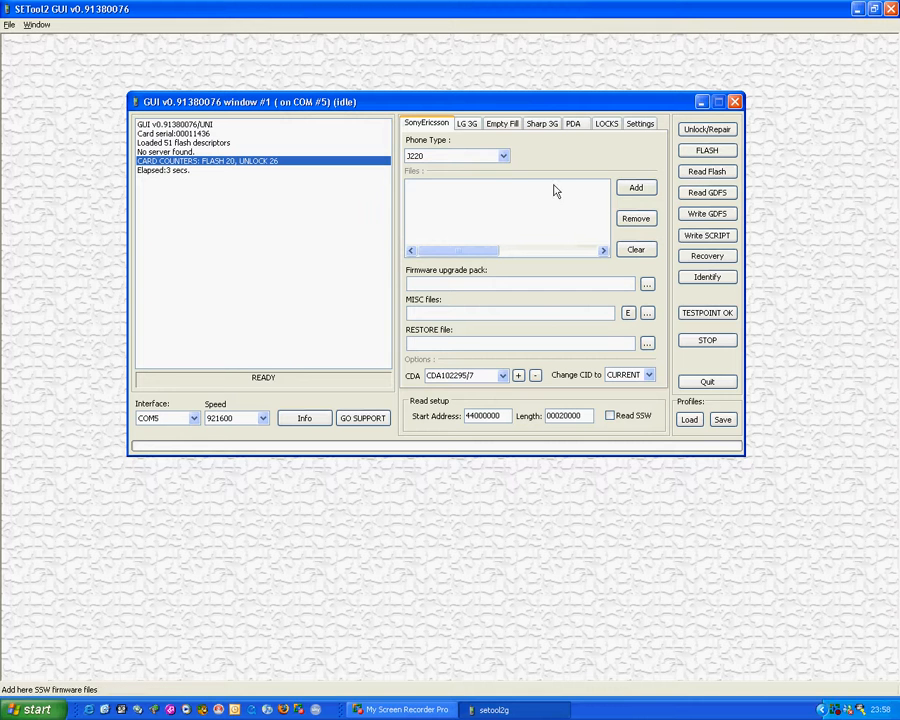
pyautogui.click(503, 157)
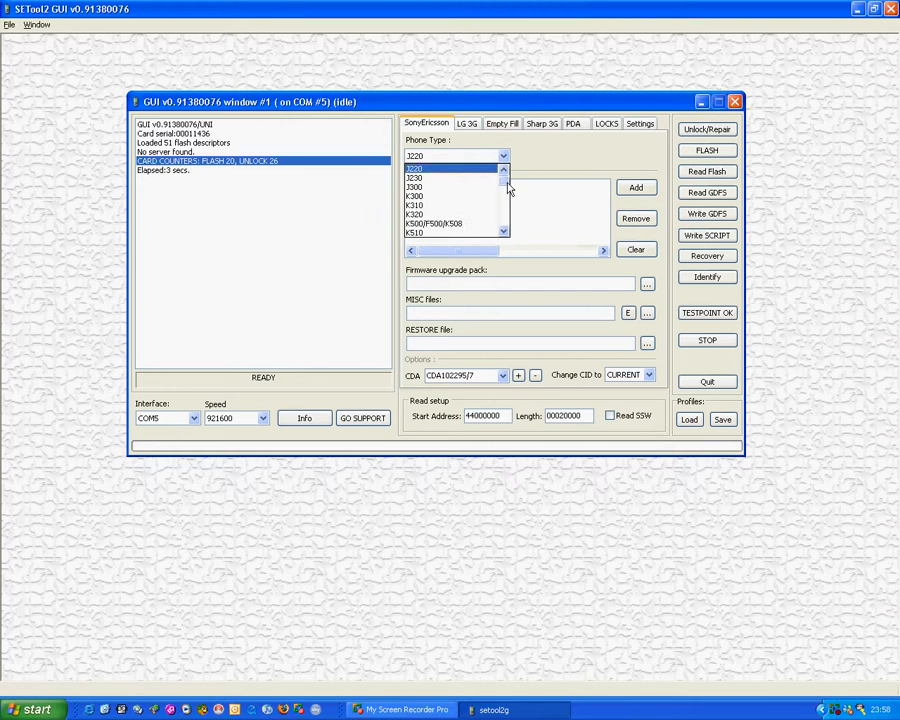
pyautogui.moveTo(504, 182); pyautogui.dragTo(503, 212)
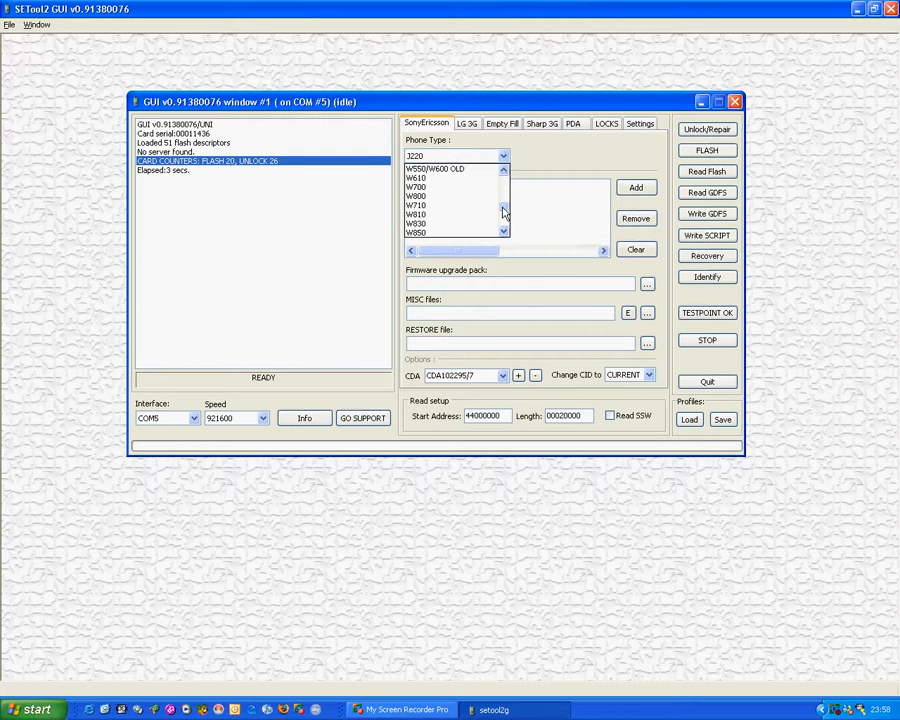
pyautogui.click(448, 215)
pyautogui.click(323, 263)
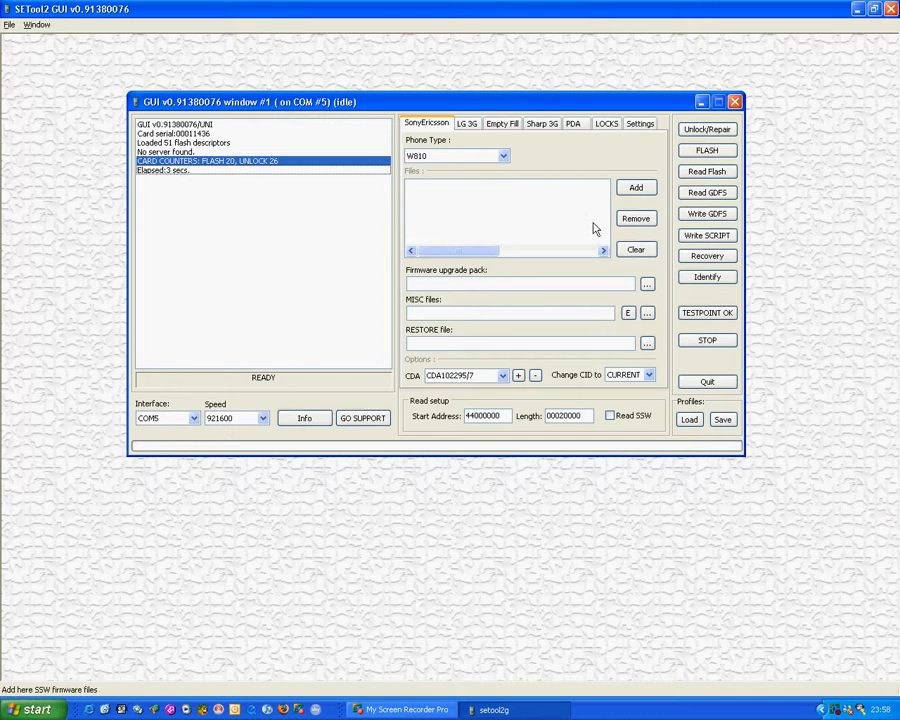
# Add the firmware file r4db005_CXC1250316_GENERIC_HN.ssw.cry from the Desktop to the SonyEricsson firmware files.
pyautogui.click(560, 204)
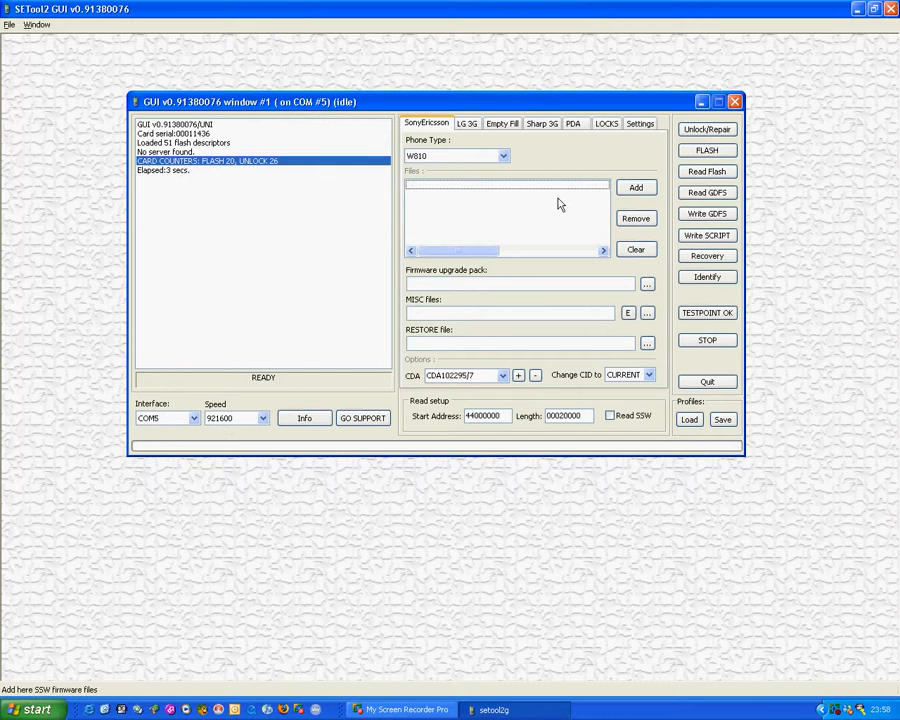
pyautogui.click(637, 187)
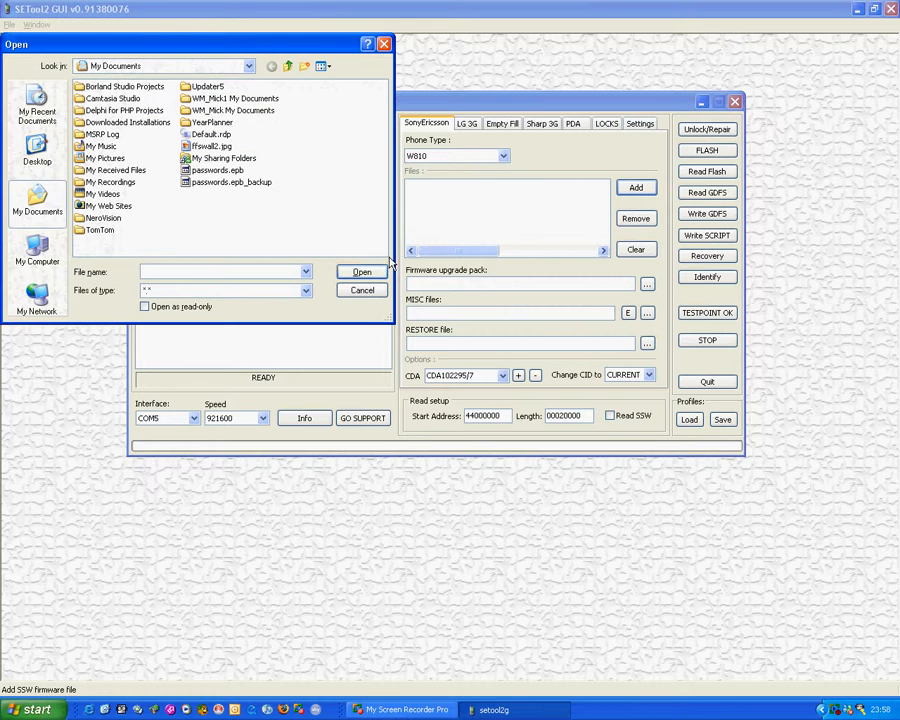
pyautogui.click(32, 165)
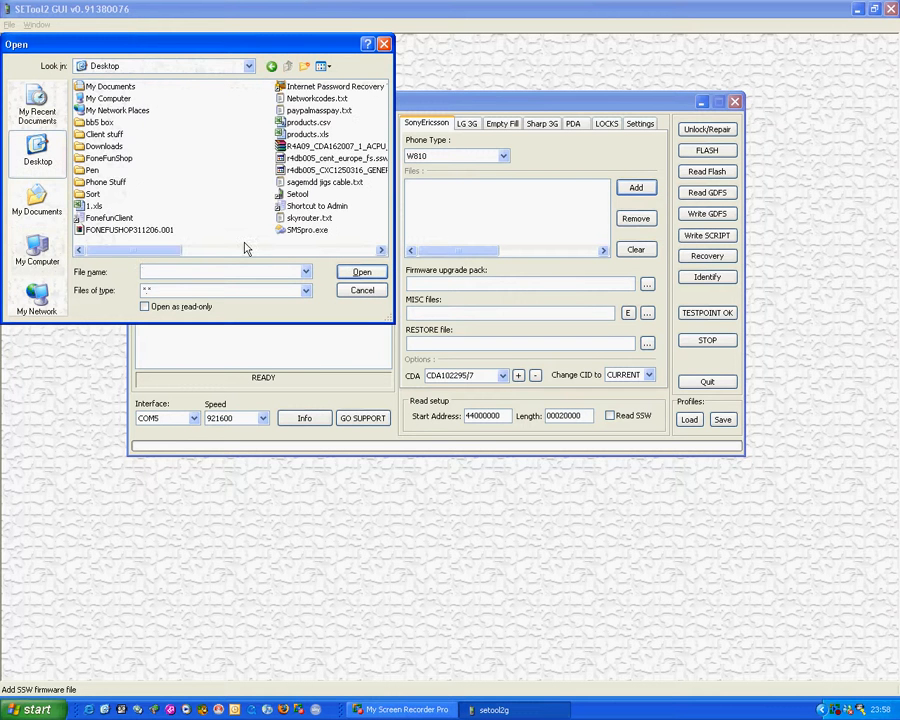
pyautogui.click(311, 160)
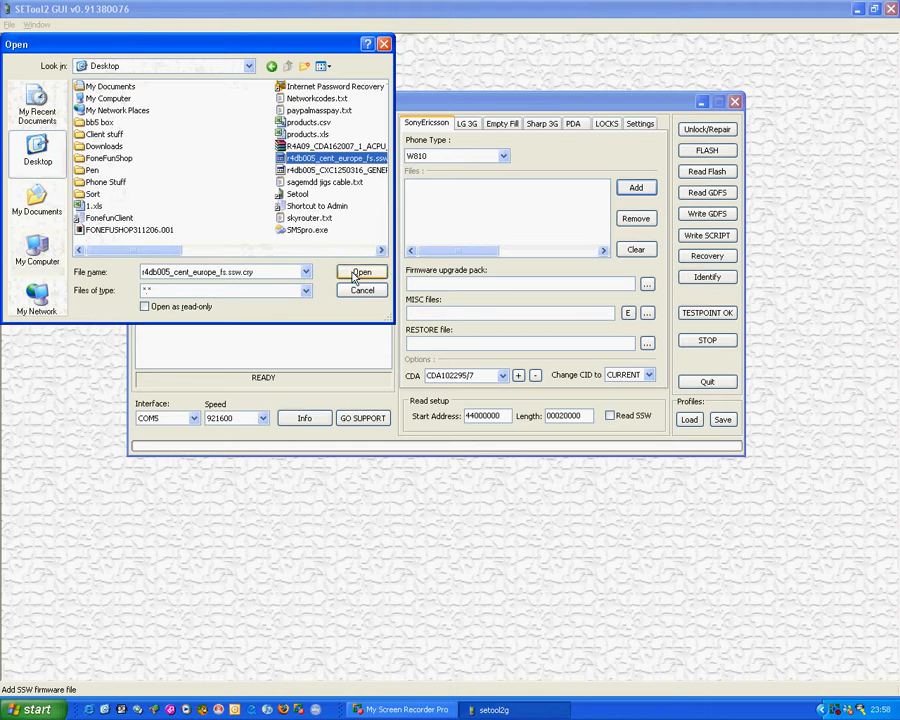
pyautogui.click(352, 172)
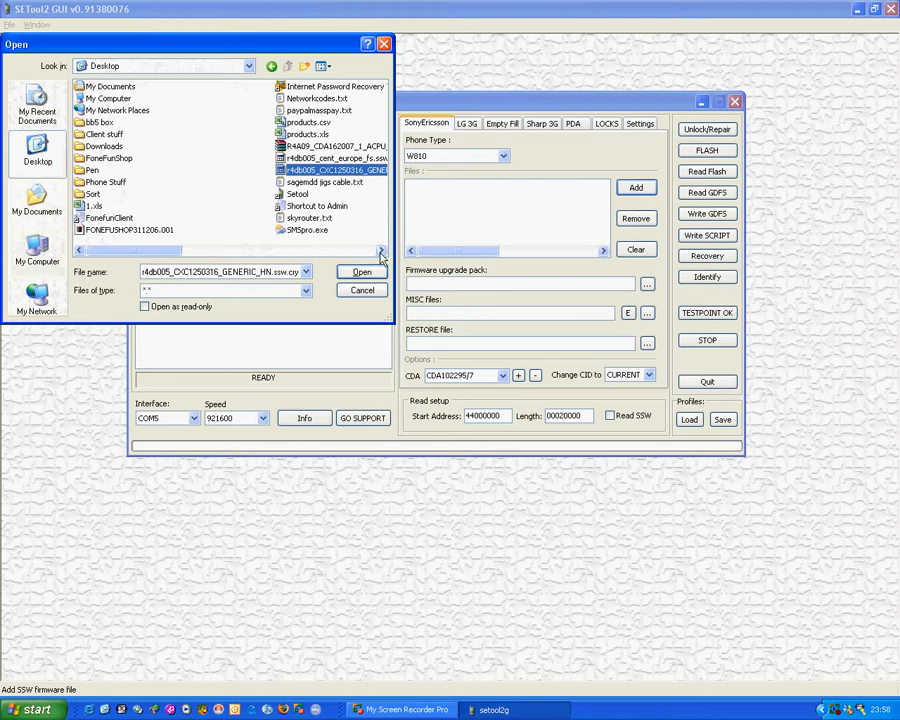
pyautogui.click(300, 251)
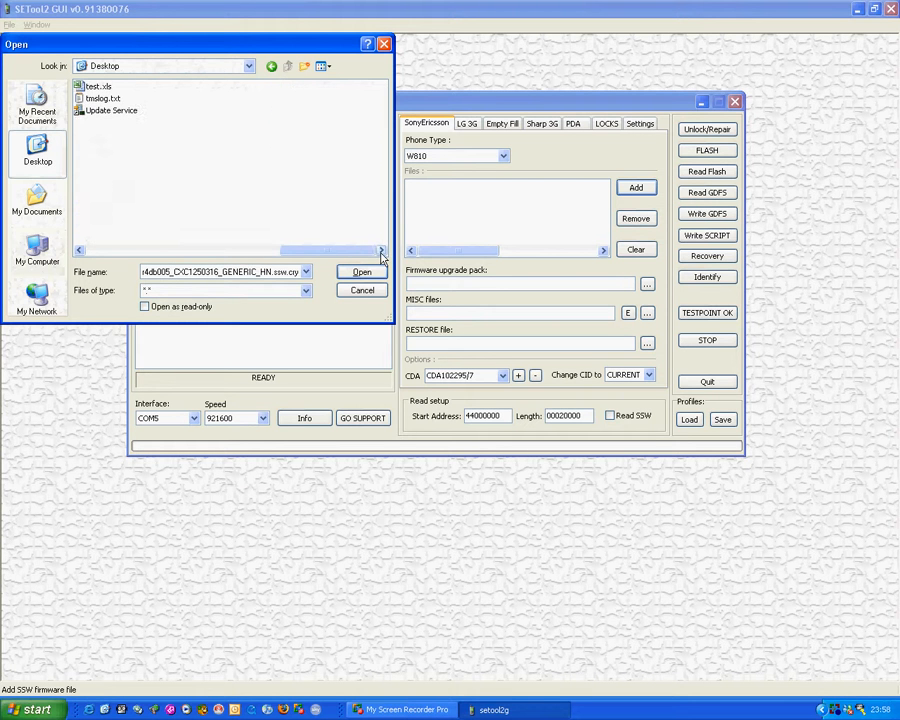
pyautogui.click(237, 251)
pyautogui.click(172, 160)
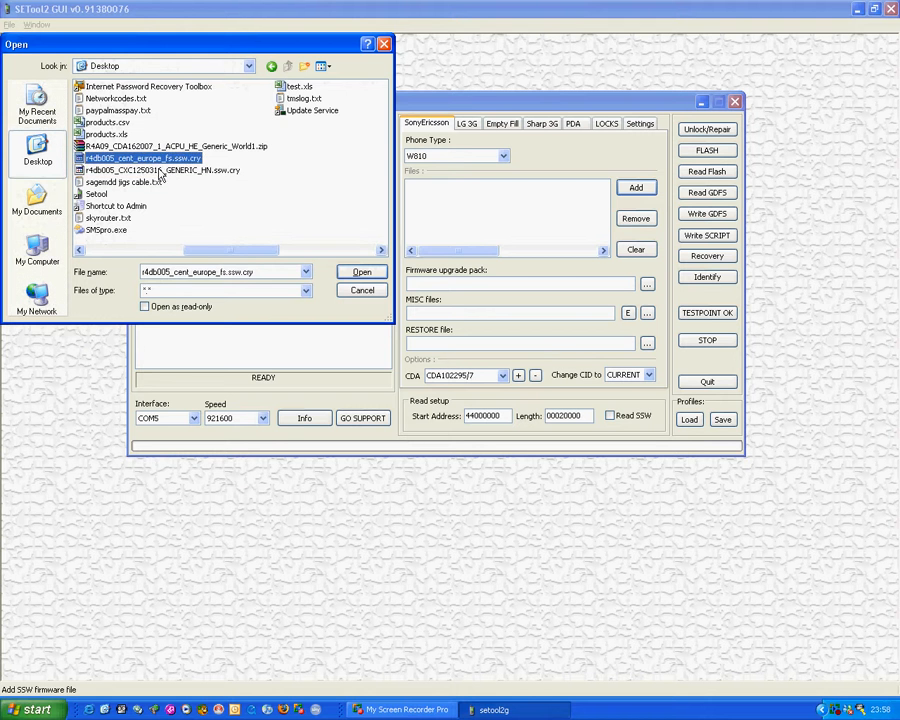
pyautogui.click(143, 173)
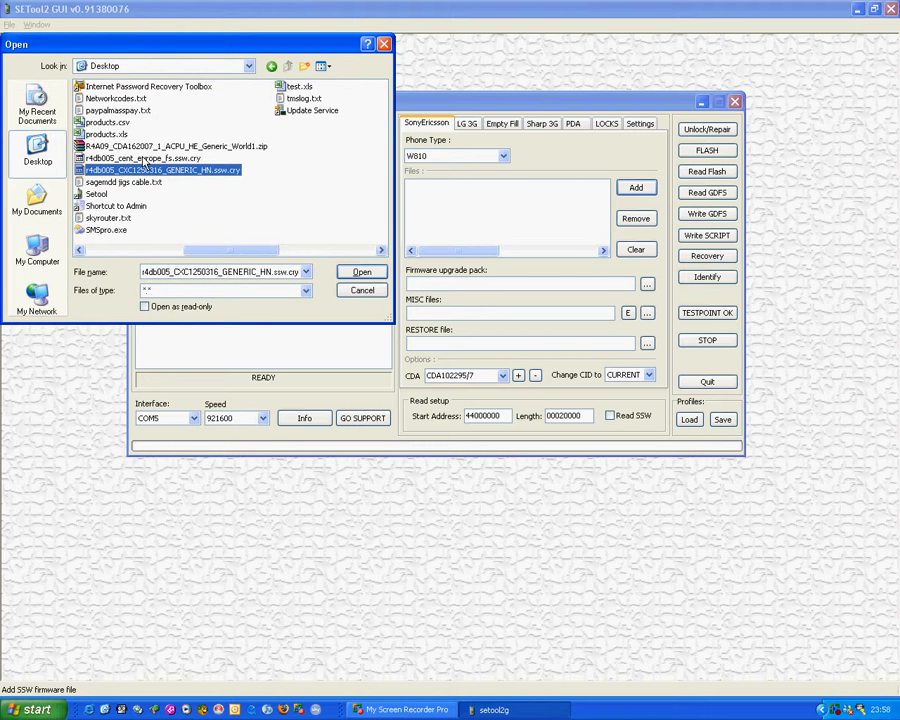
pyautogui.click(145, 160)
pyautogui.doubleClick(143, 173)
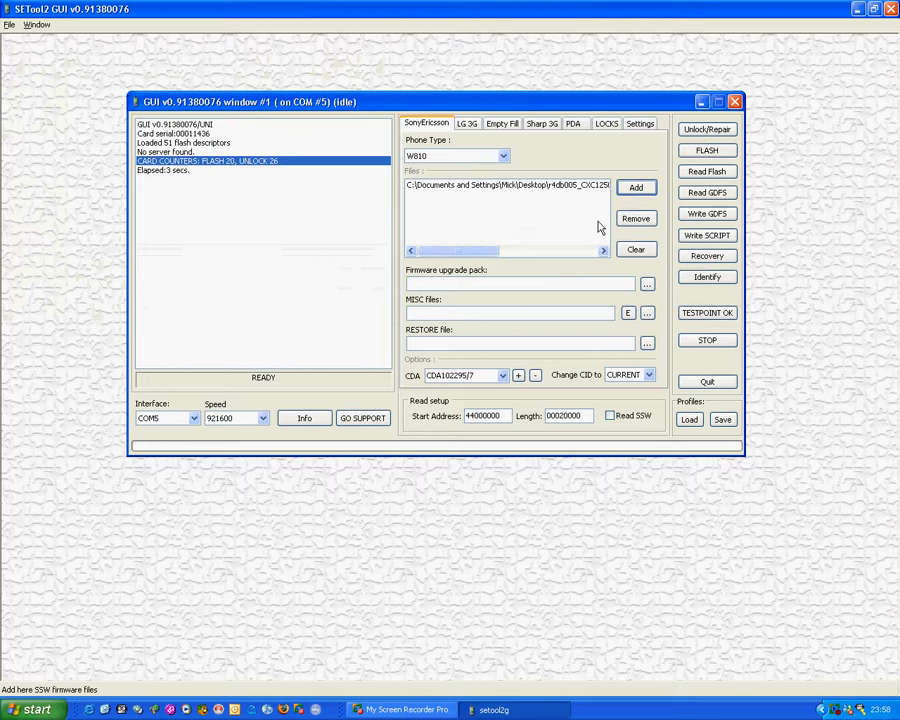
pyautogui.click(633, 188)
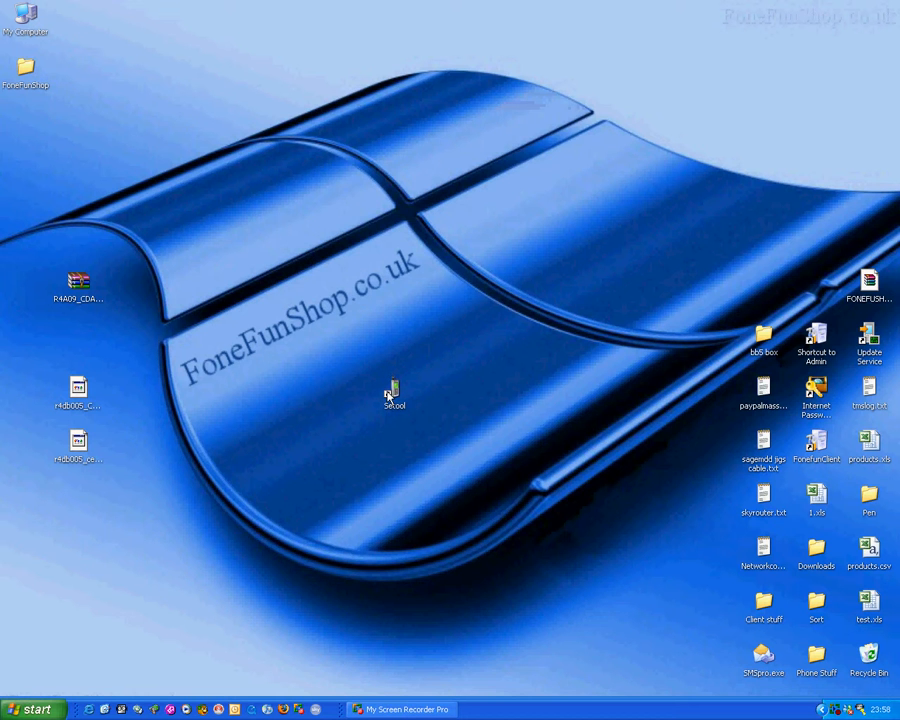
# Create a new folder named W810 on the Windows desktop for the two r4db005 firmware files.
pyautogui.moveTo(124, 522); pyautogui.dragTo(70, 391)
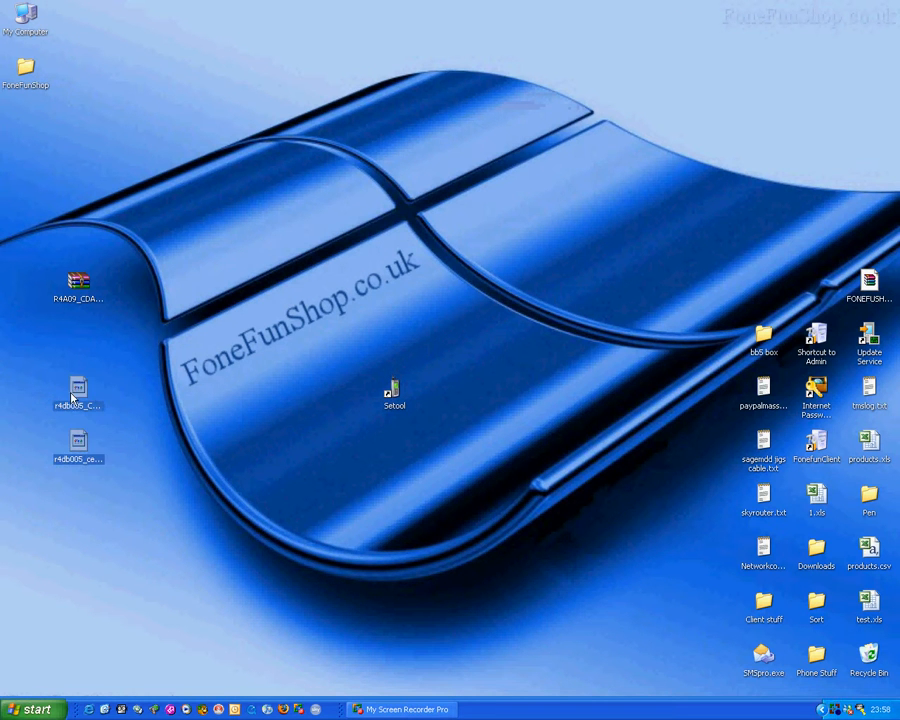
pyautogui.rightClick(75, 513)
pyautogui.moveTo(142, 614)
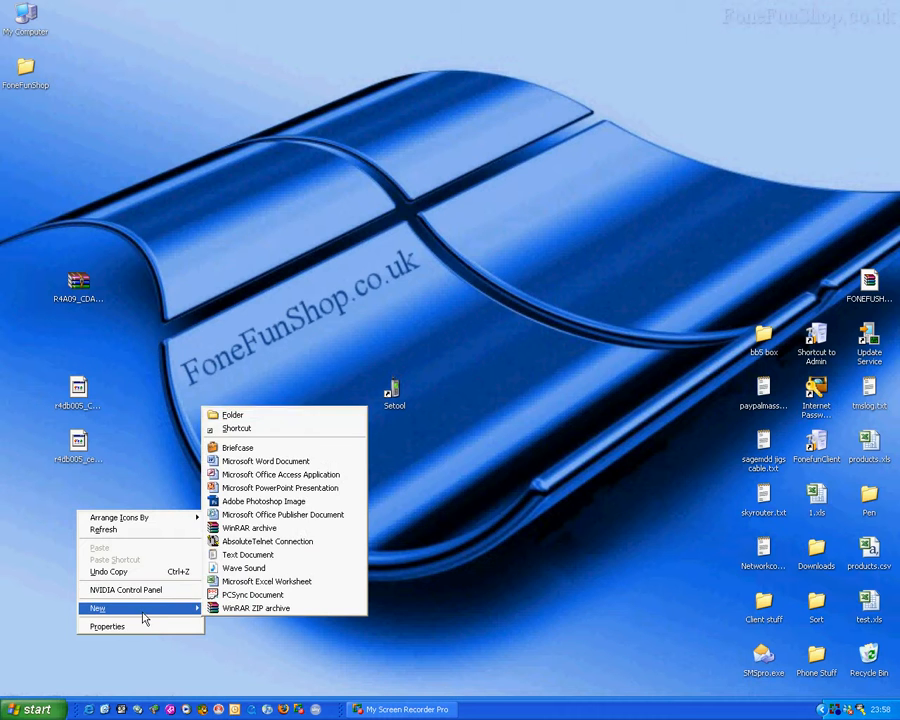
pyautogui.click(283, 419)
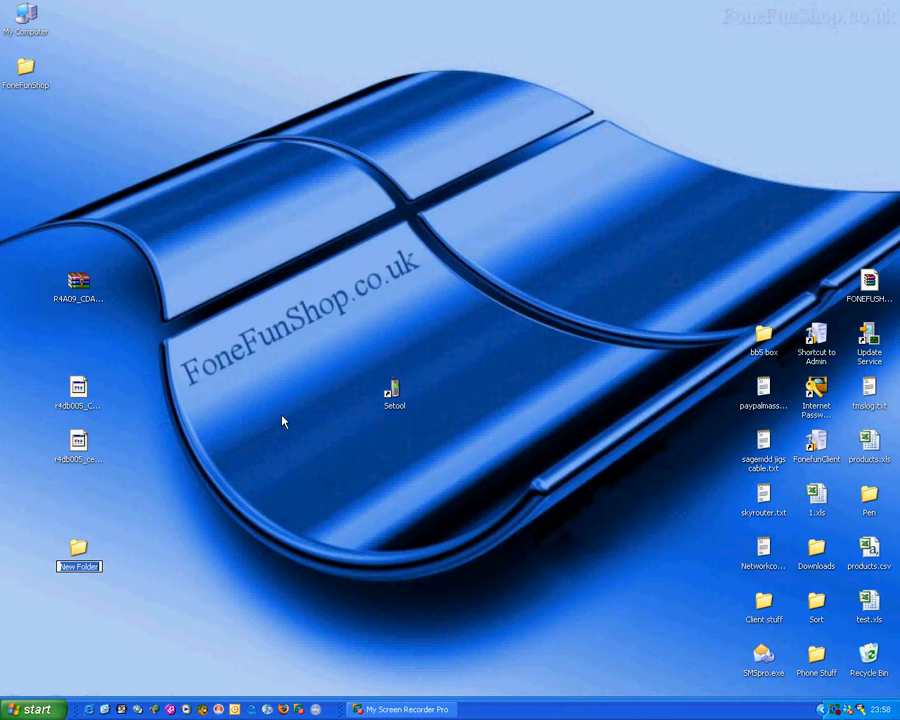
pyautogui.write('W810')
pyautogui.press('Return')
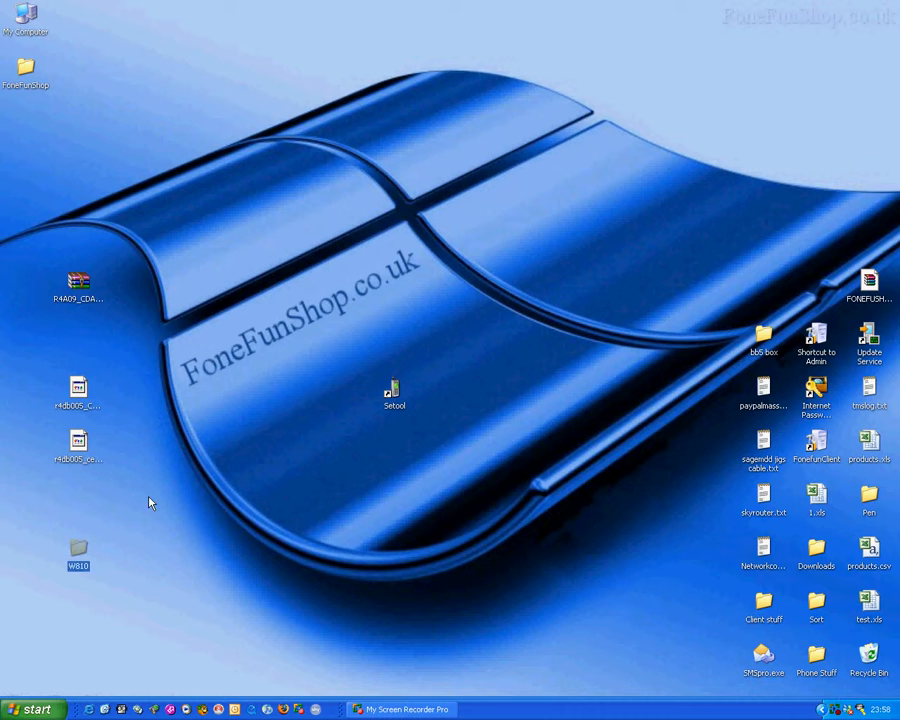
# Move the two r4db005 firmware files on the desktop into the W810 folder.
pyautogui.moveTo(148, 497); pyautogui.dragTo(62, 387)
pyautogui.moveTo(77, 446); pyautogui.dragTo(80, 566)
pyautogui.click(92, 575)
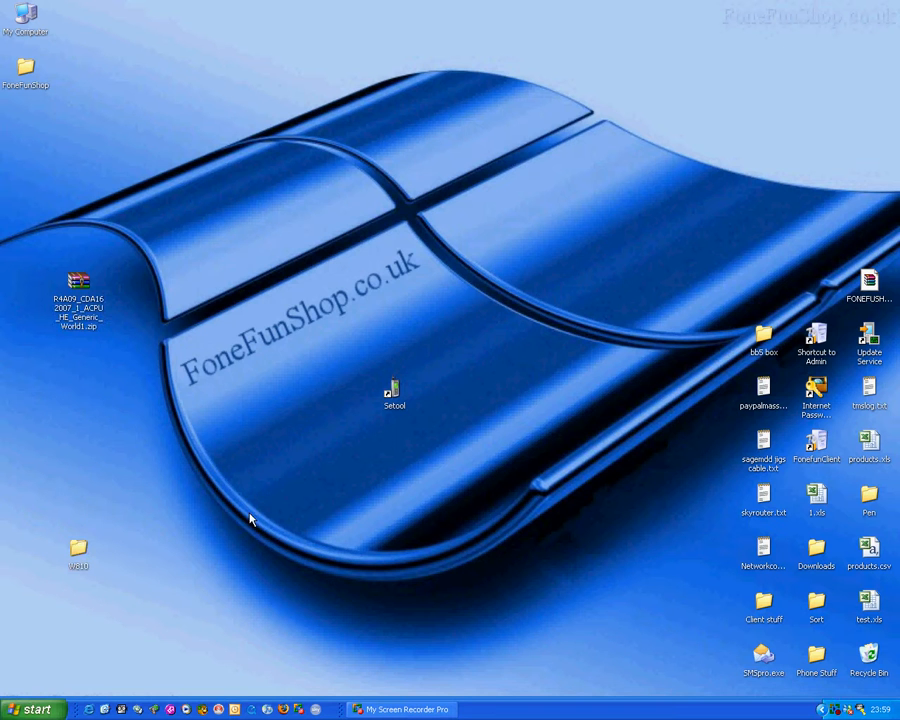
# Launch SETool2 from the desktop and set the interface to COM5 with a speed of 921600.
pyautogui.doubleClick(392, 390)
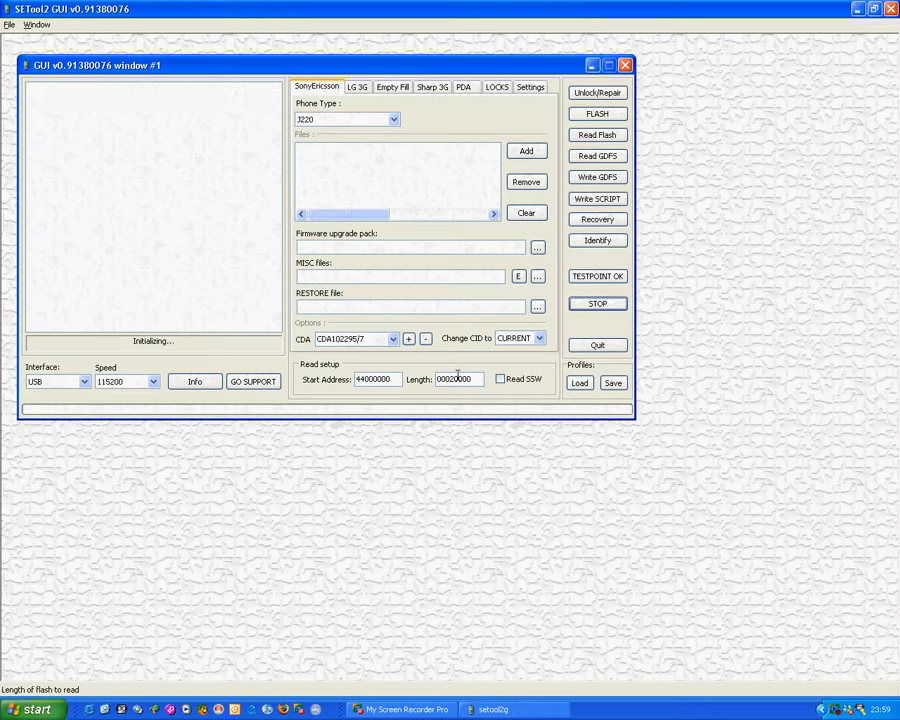
pyautogui.click(84, 384)
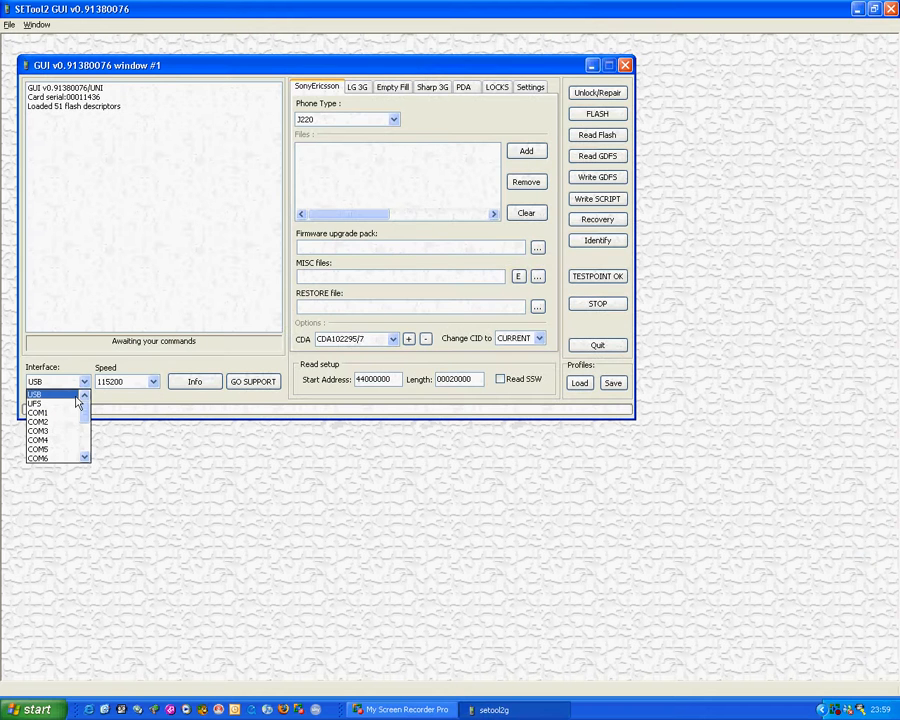
pyautogui.click(53, 455)
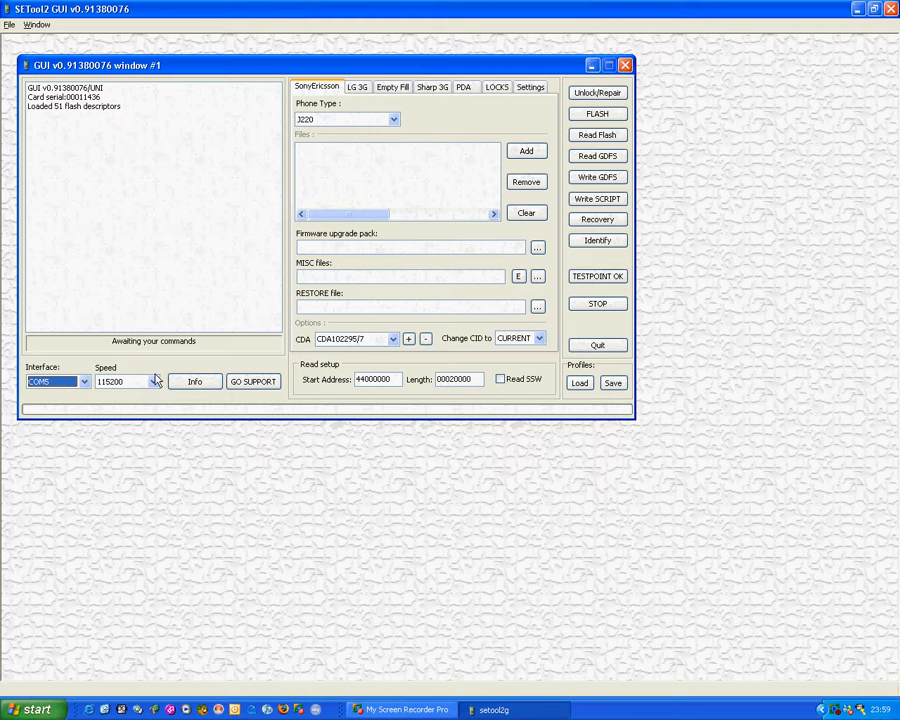
pyautogui.click(153, 382)
pyautogui.click(141, 428)
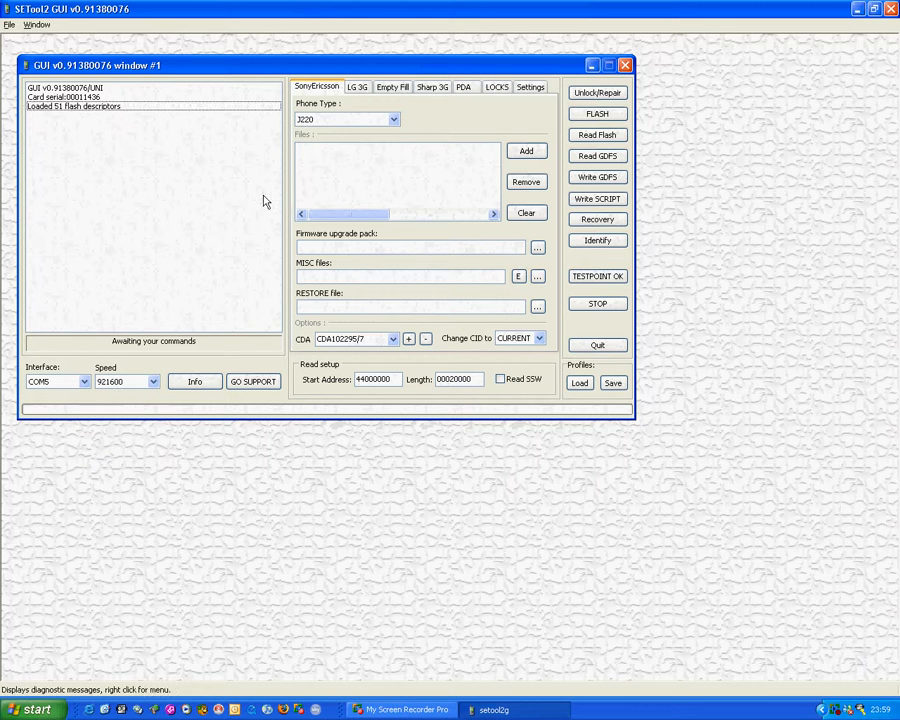
# Select W810 as the phone type for the SonyEricsson flash.
pyautogui.click(394, 119)
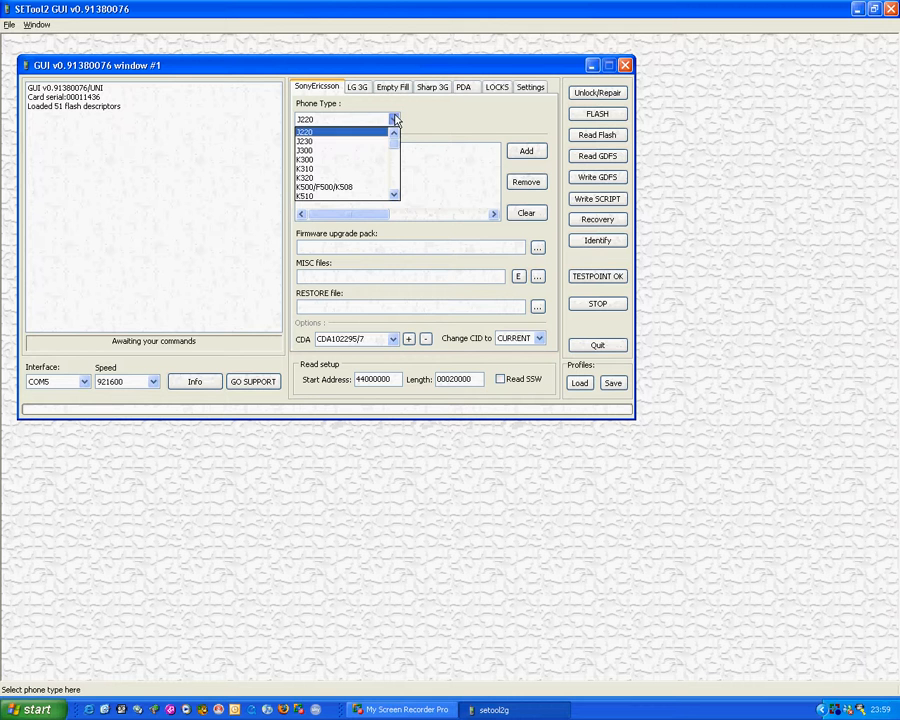
pyautogui.scroll(-3, 396, 183)
pyautogui.click(397, 182)
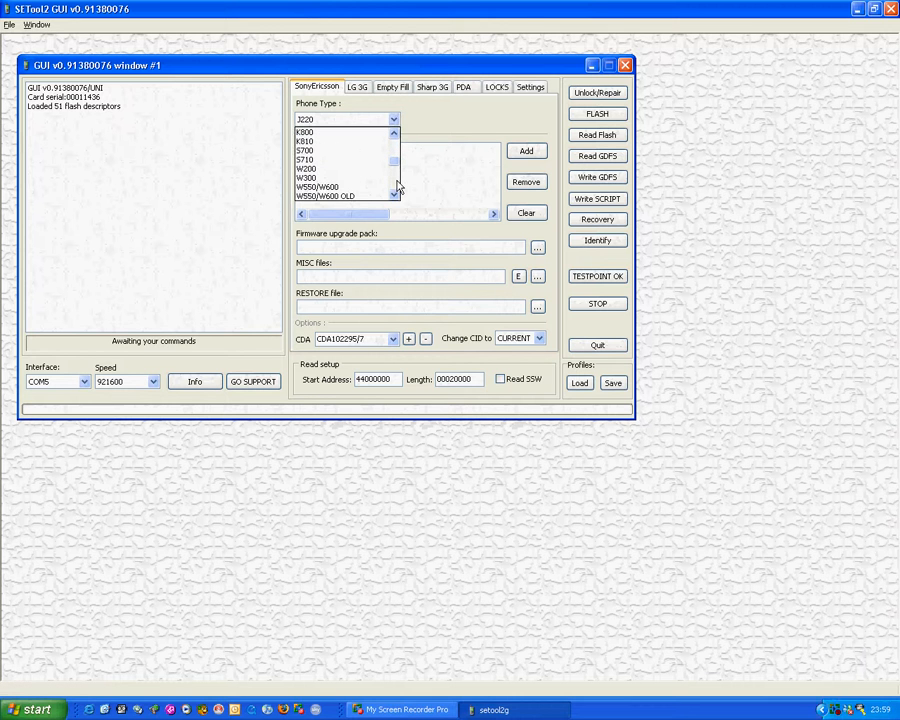
pyautogui.click(393, 193)
pyautogui.click(393, 193)
pyautogui.click(393, 193)
pyautogui.click(394, 195)
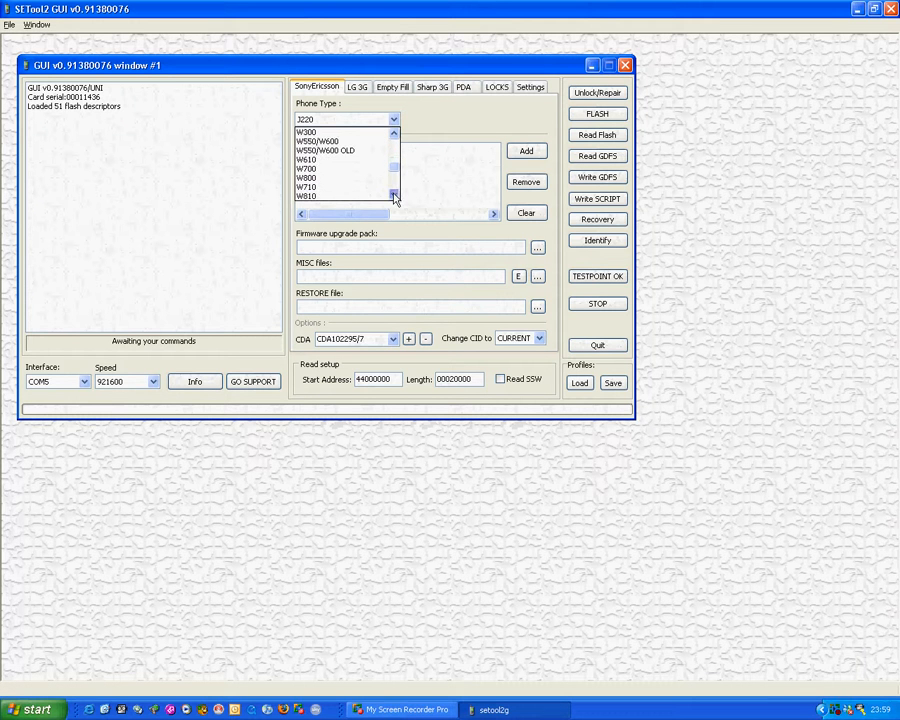
pyautogui.click(368, 195)
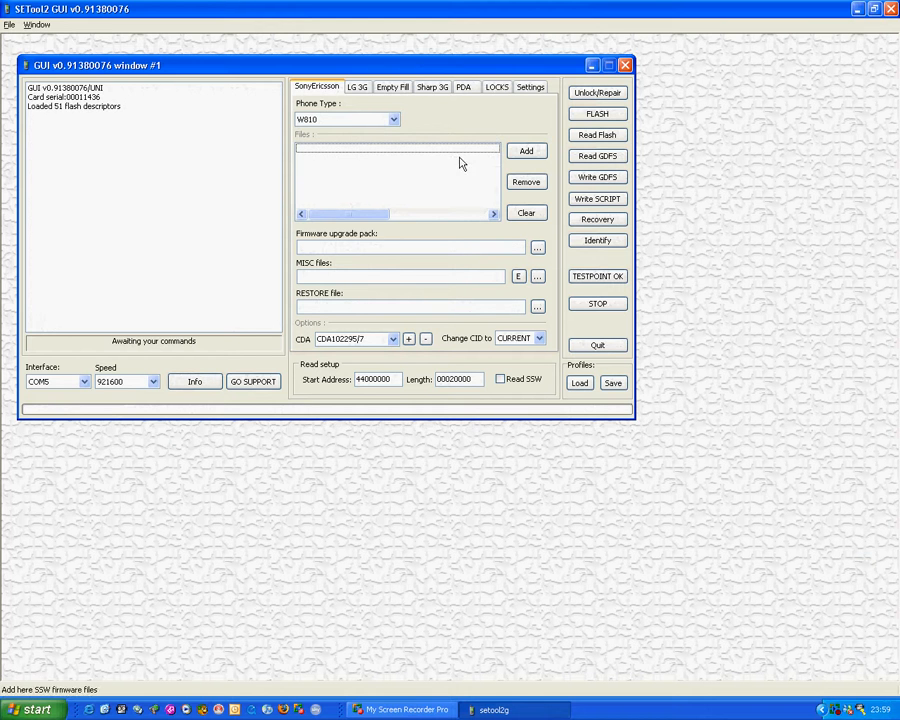
# Add r4db005_cent_europe_fs.ssw.cry and r4db005_CXC1250316_GENERIC_HN.ssw.cry from the W810 desktop folder as firmware files and check their listed paths.
pyautogui.click(537, 152)
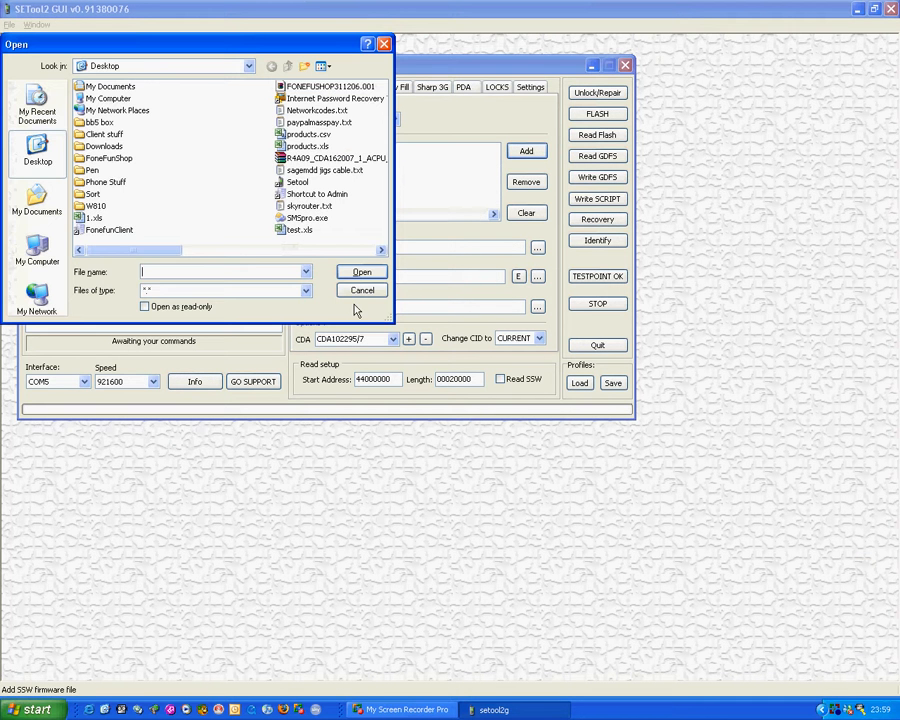
pyautogui.doubleClick(92, 207)
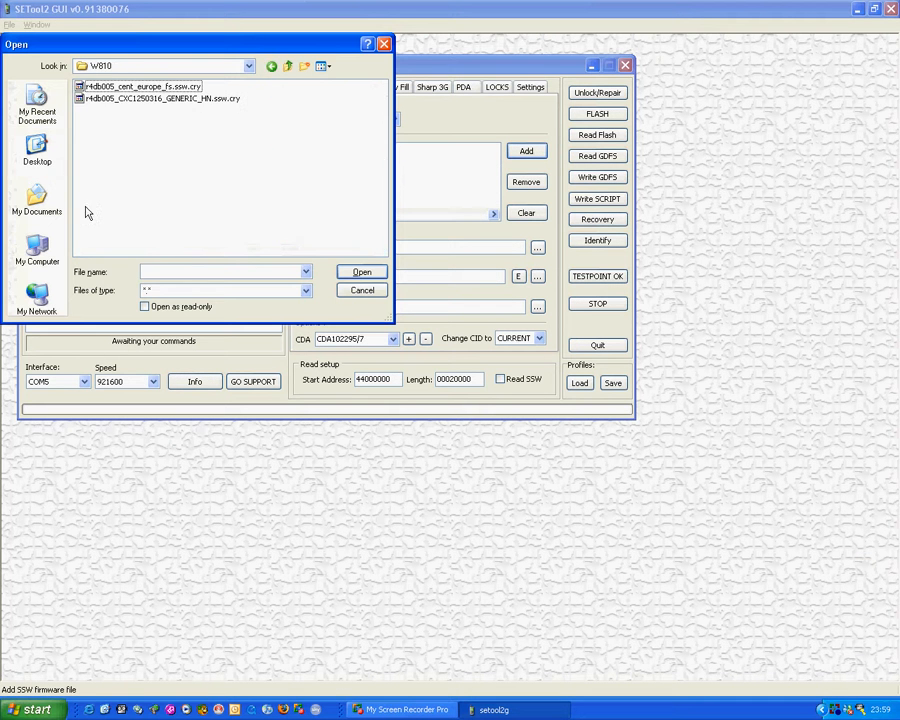
pyautogui.doubleClick(116, 99)
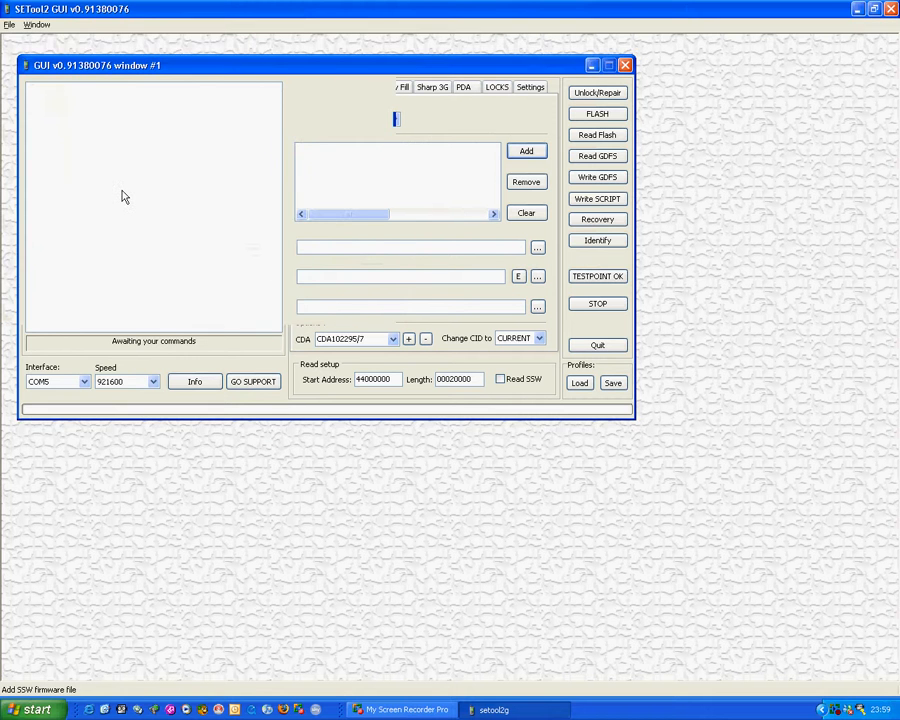
pyautogui.click(526, 150)
pyautogui.doubleClick(137, 100)
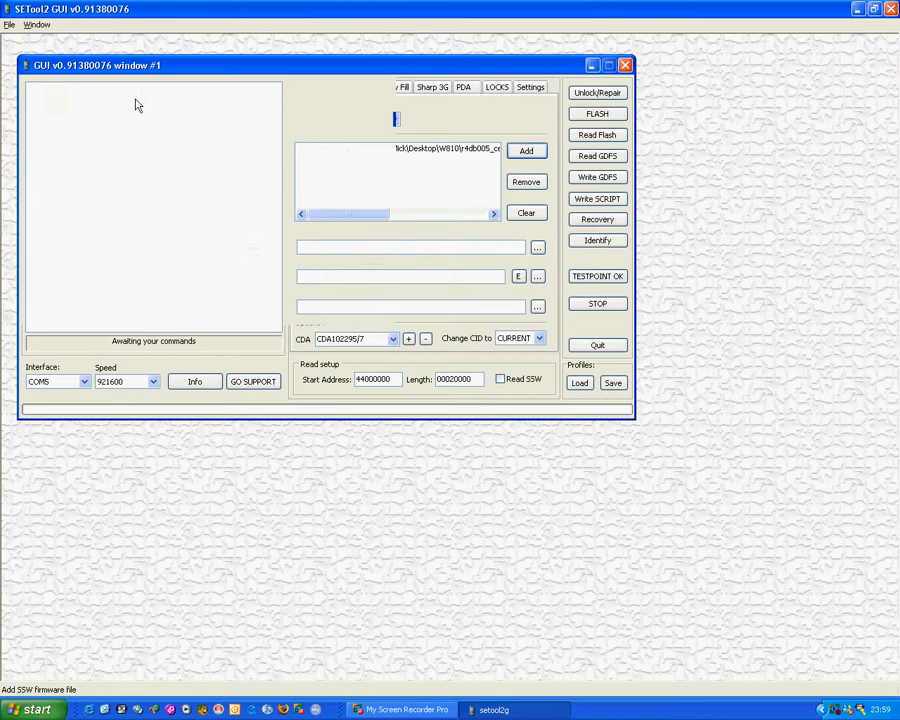
pyautogui.click(392, 150)
pyautogui.click(391, 159)
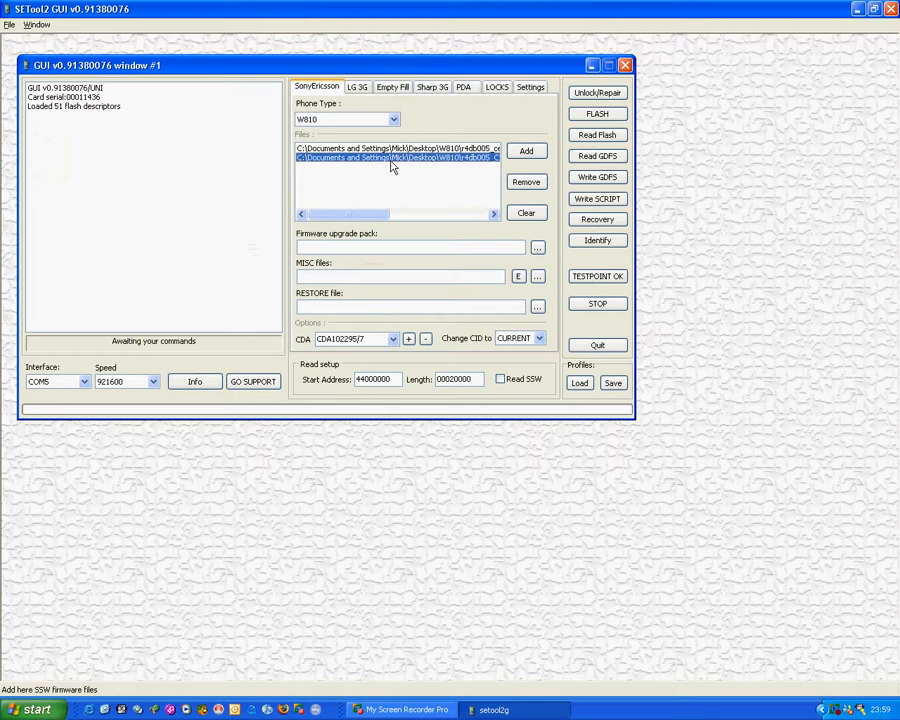
pyautogui.click(421, 214)
pyautogui.moveTo(420, 216); pyautogui.dragTo(340, 205)
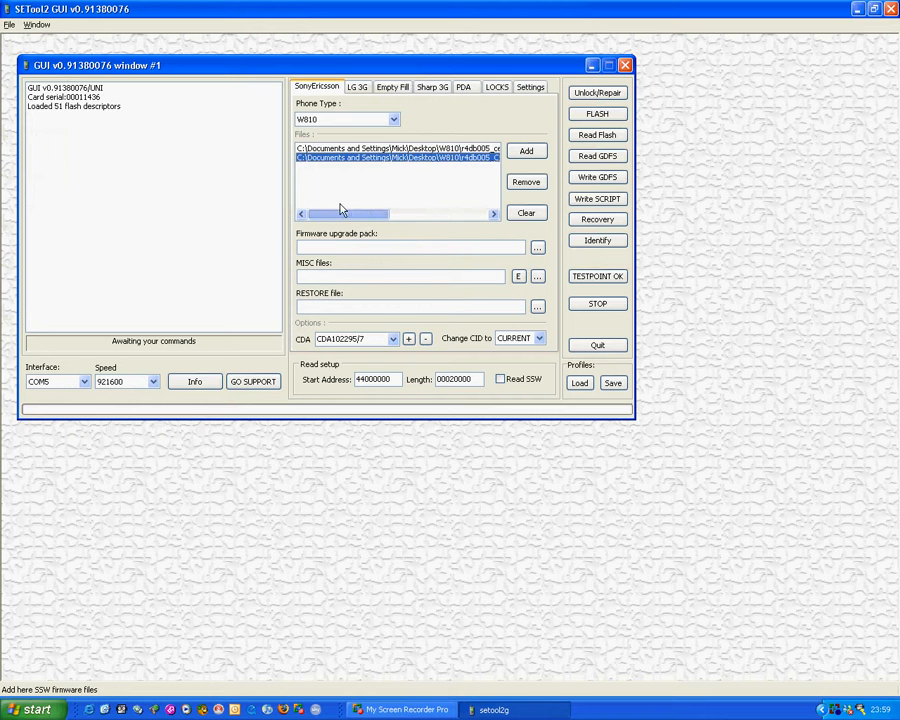
# Enable completing the phone after flash, formatting GDFS when writing and unlocking after flash, and save the profile.
pyautogui.click(531, 87)
pyautogui.click(310, 105)
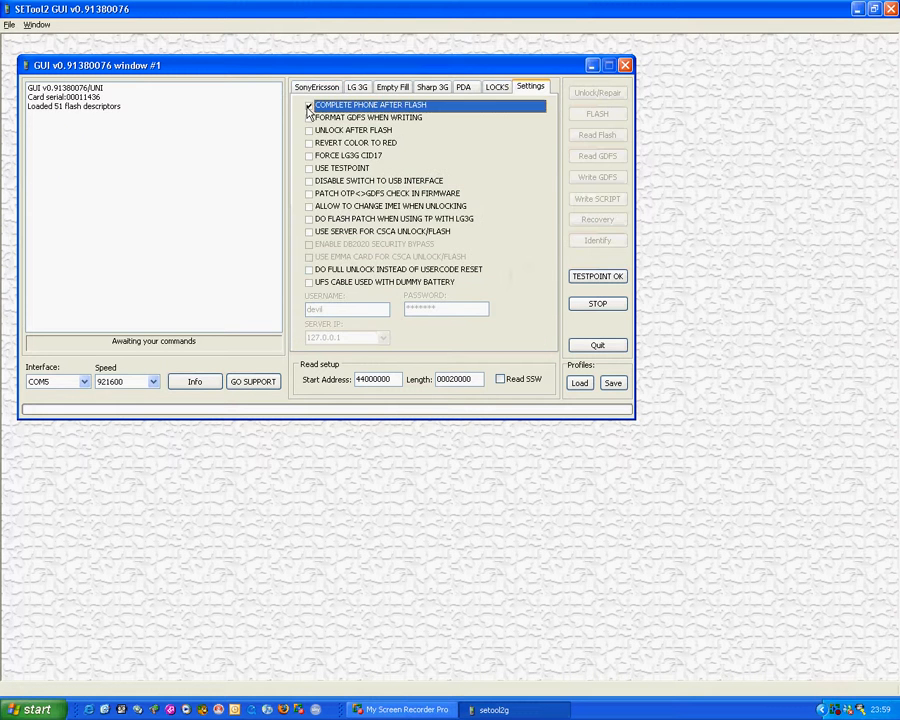
pyautogui.click(309, 118)
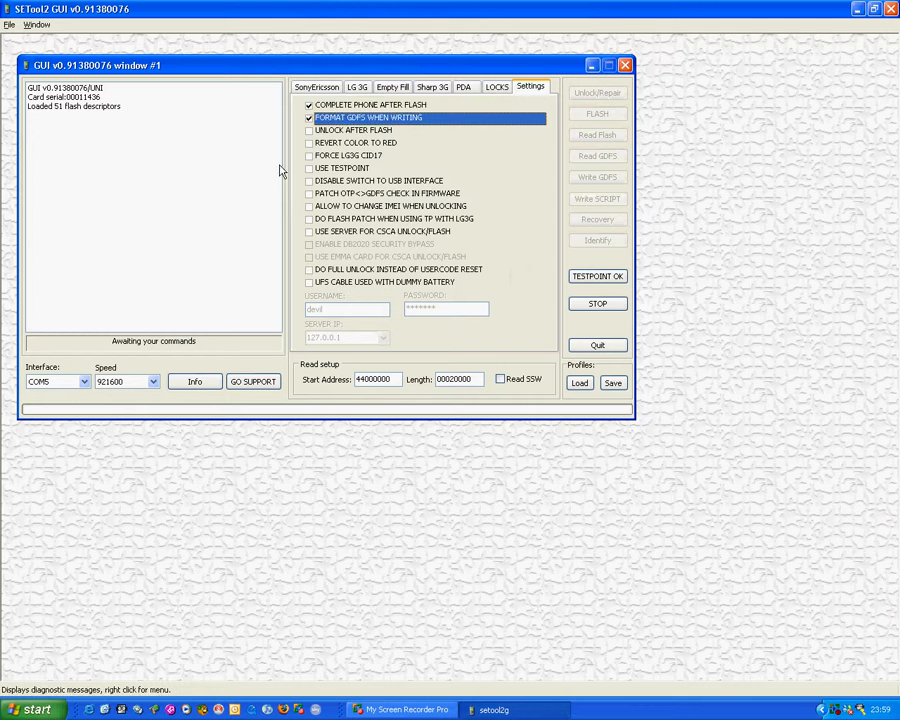
pyautogui.click(309, 130)
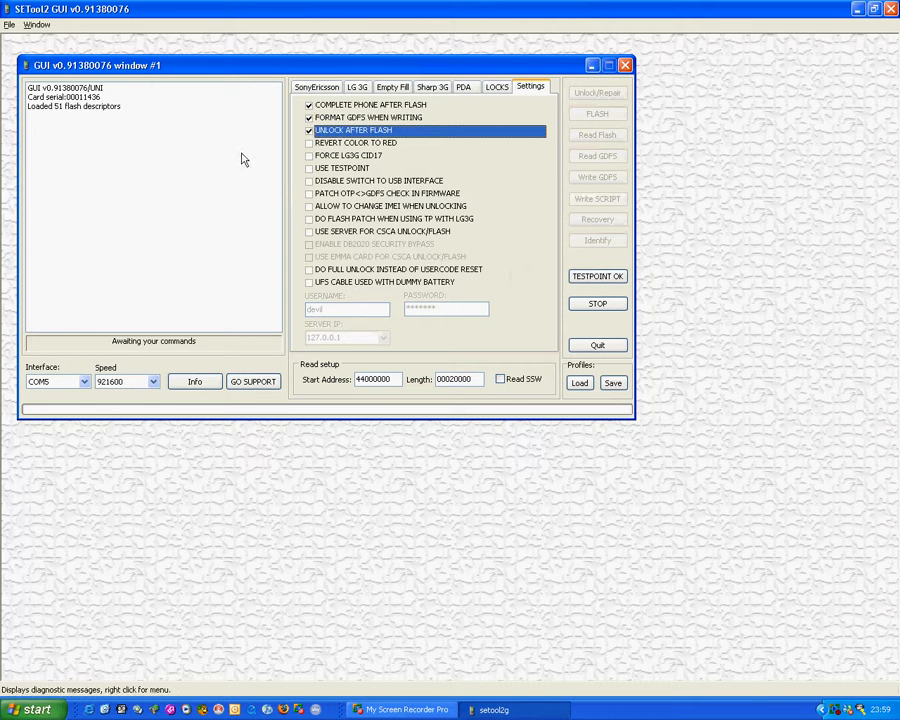
pyautogui.click(613, 385)
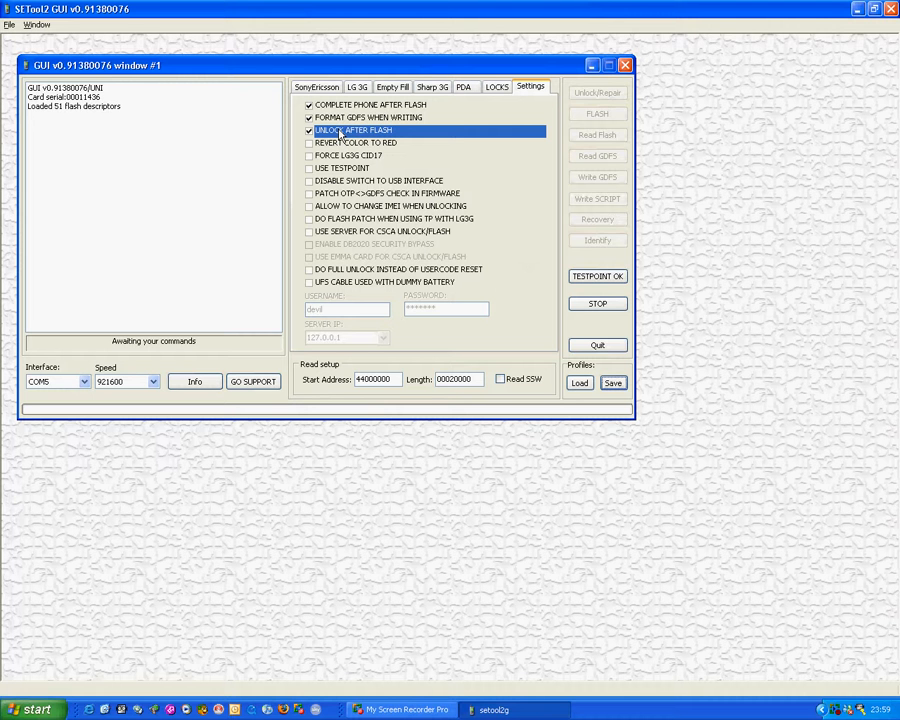
# Return to the SonyEricsson options and examine the paths of the two listed firmware files.
pyautogui.click(316, 87)
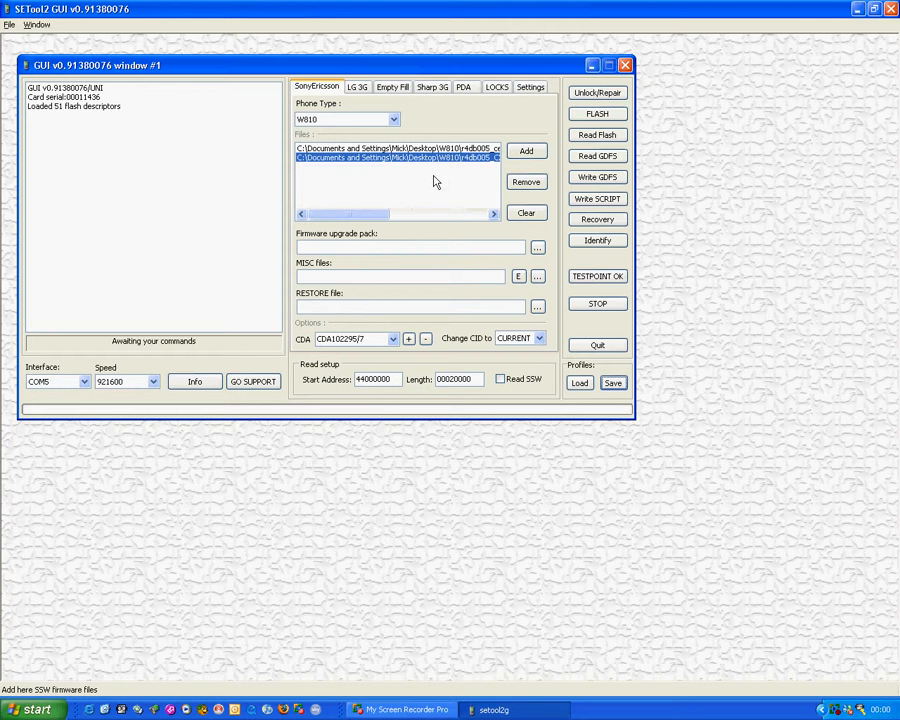
pyautogui.click(494, 215)
pyautogui.click(494, 215)
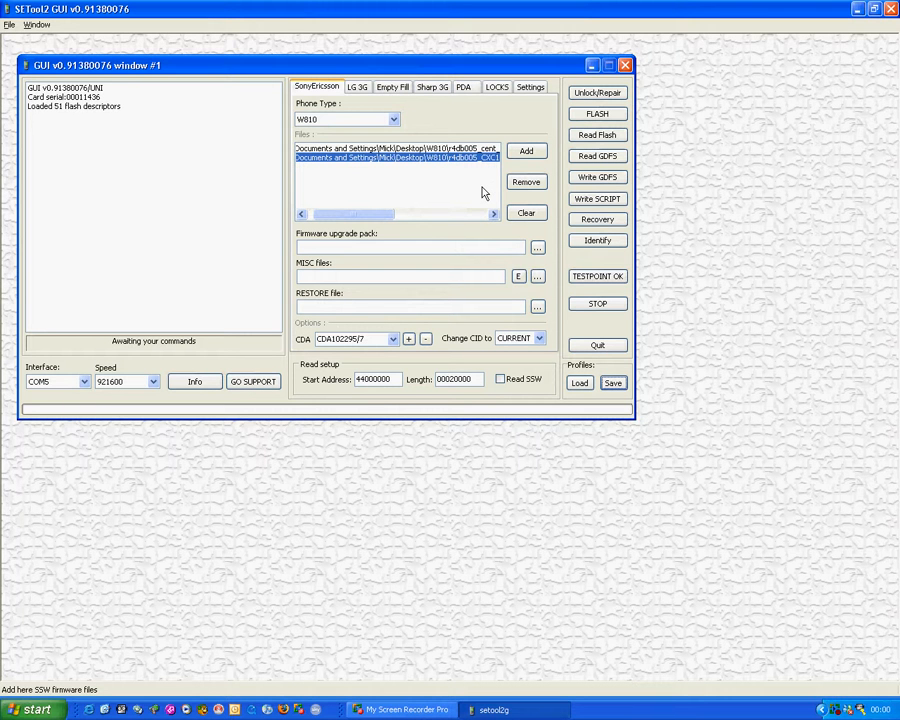
# Select the first listed firmware file and view the beginning of its path.
pyautogui.click(430, 148)
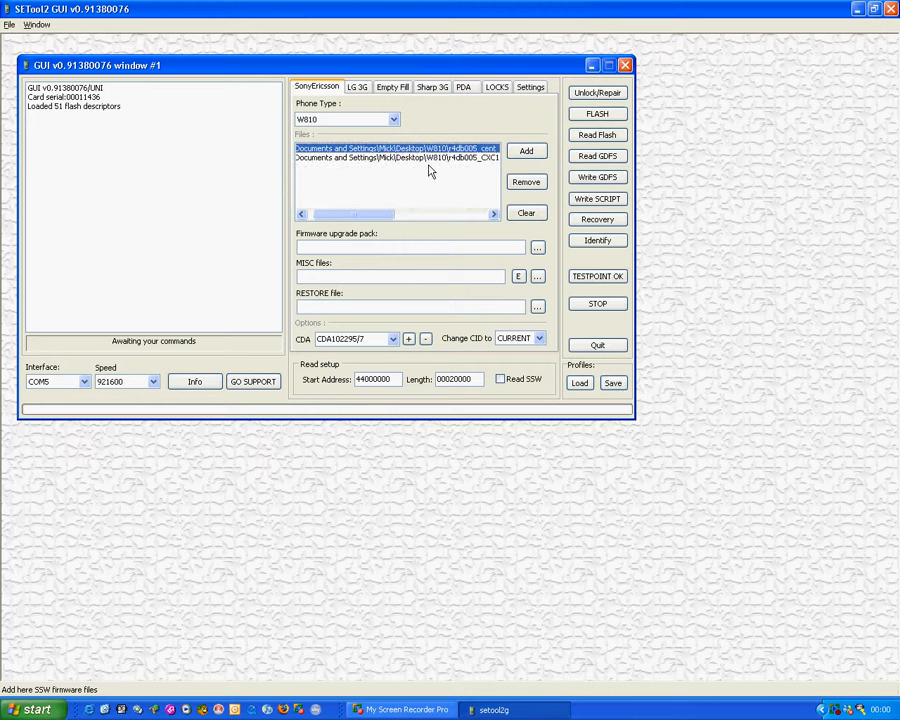
pyautogui.moveTo(390, 214); pyautogui.dragTo(345, 219)
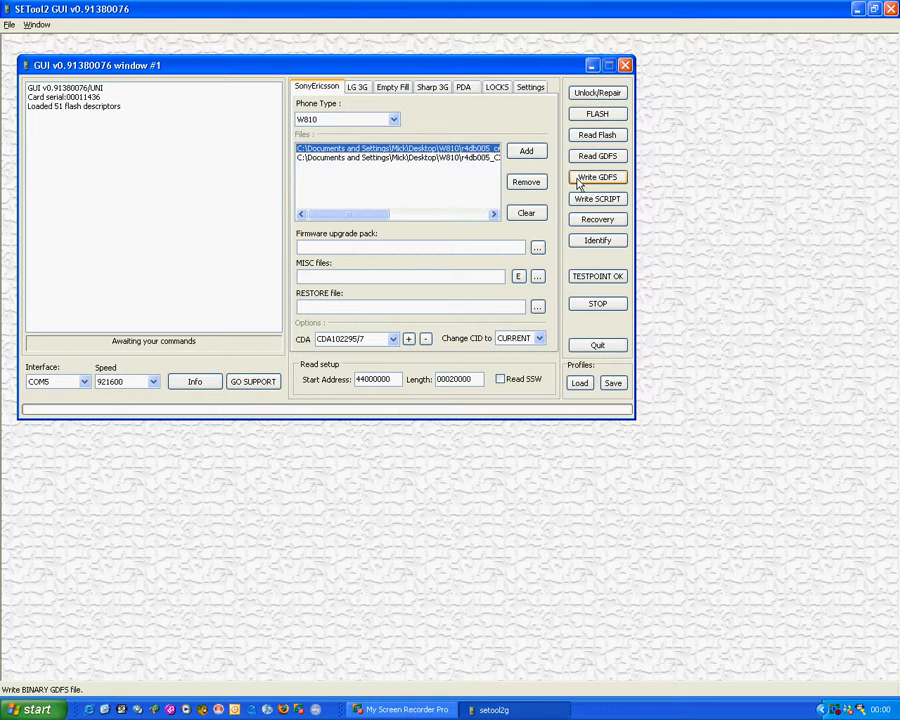
# Load w810_gdfs_in_ssw_format.ssw from the gdfs_in_ssw_format folder under C:\Program Files\FoneFunShop Setools as the MISC file.
pyautogui.click(322, 274)
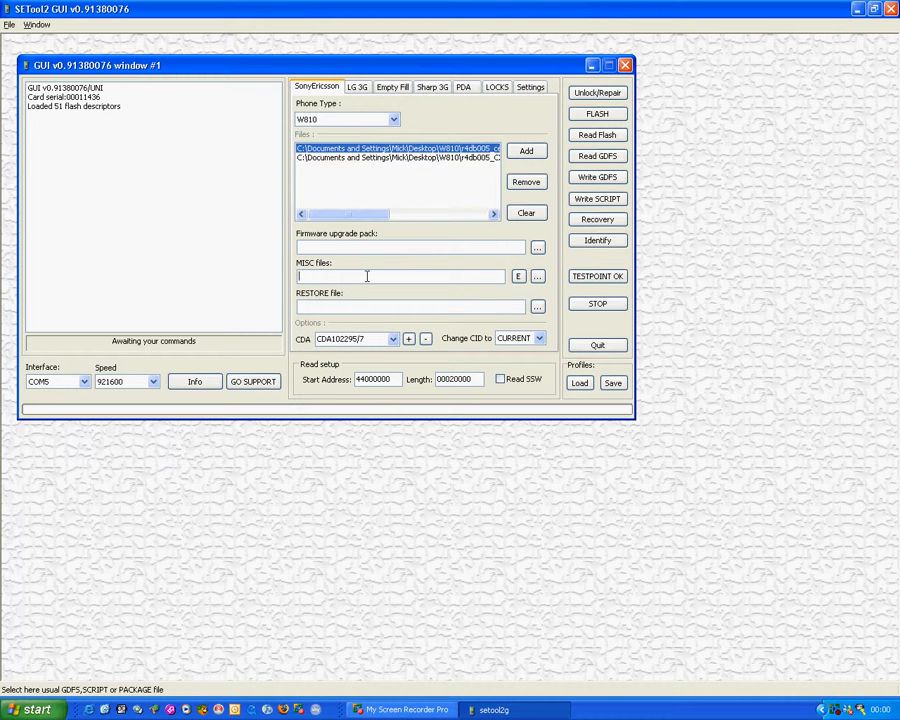
pyautogui.click(537, 280)
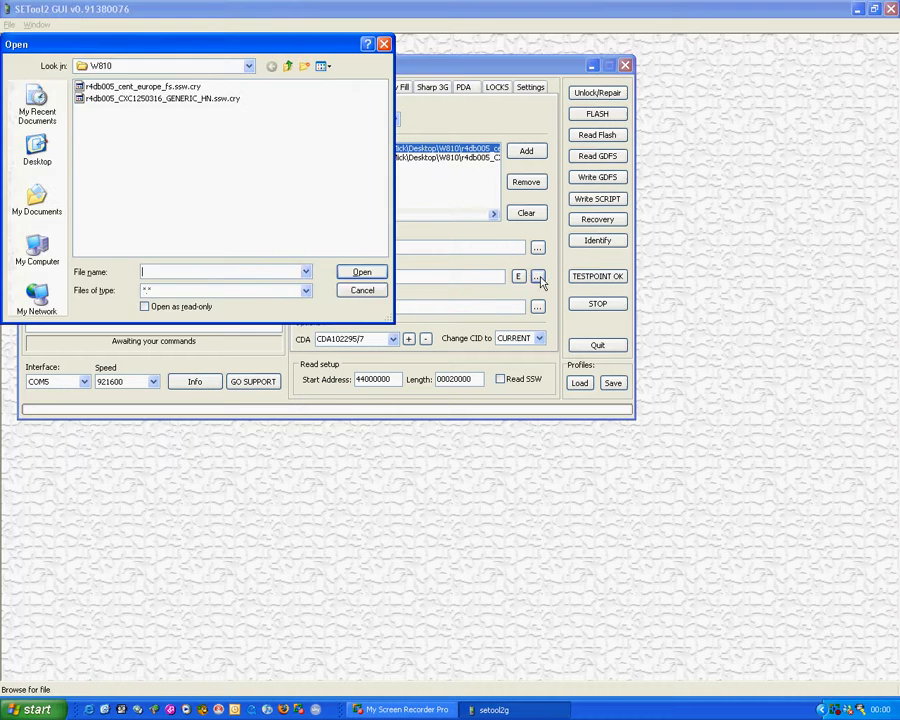
pyautogui.click(37, 252)
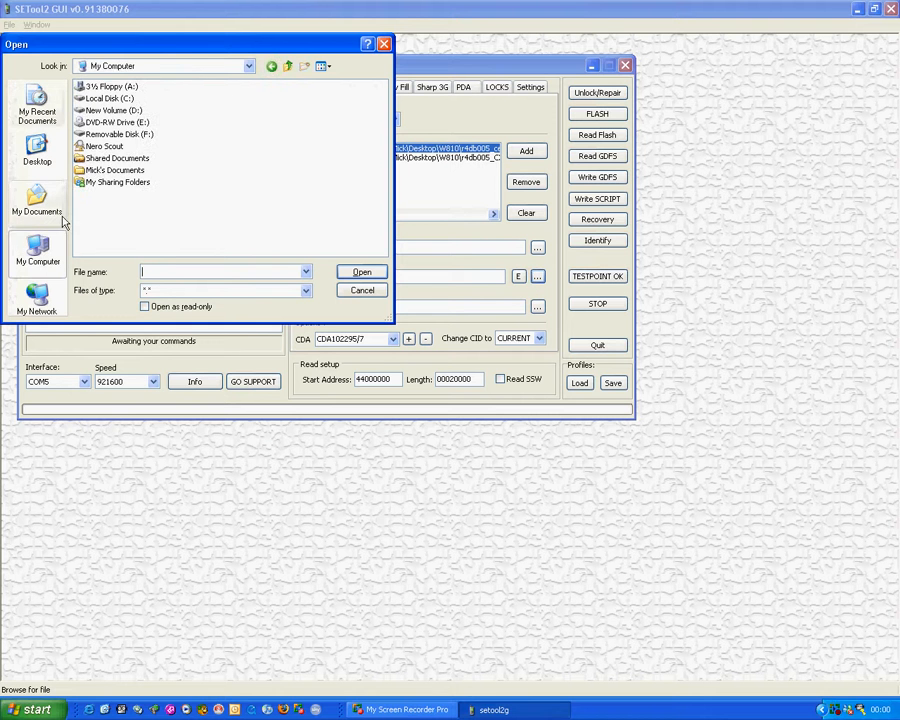
pyautogui.doubleClick(102, 100)
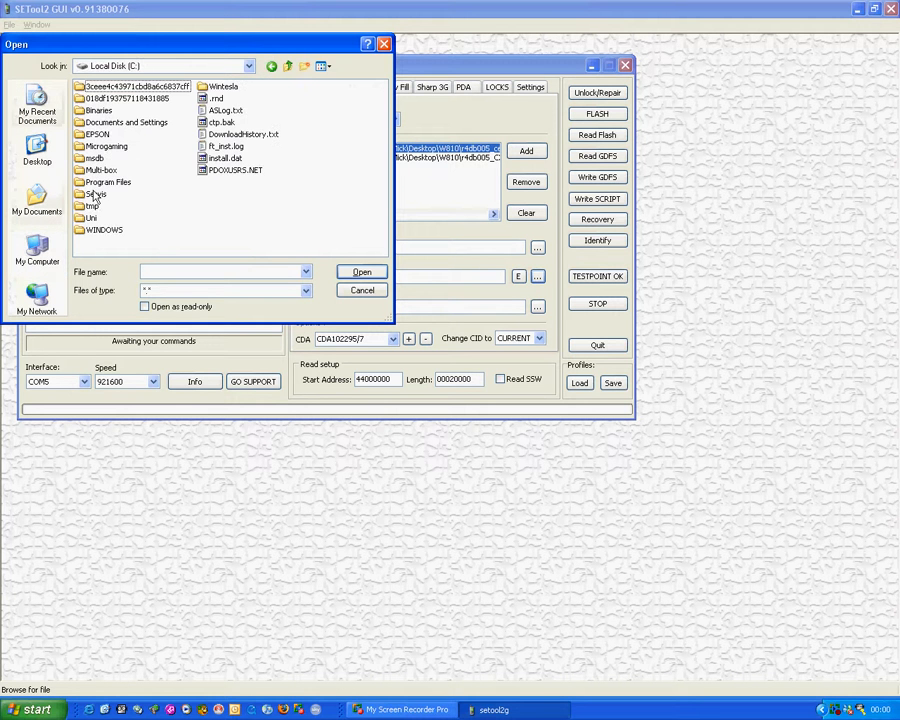
pyautogui.doubleClick(104, 184)
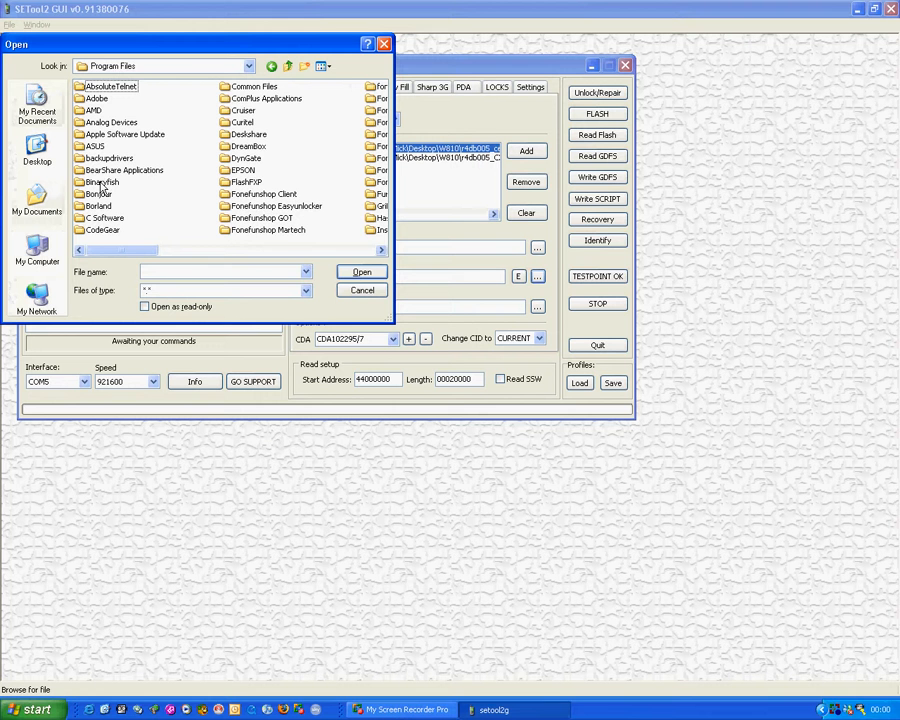
pyautogui.click(286, 250)
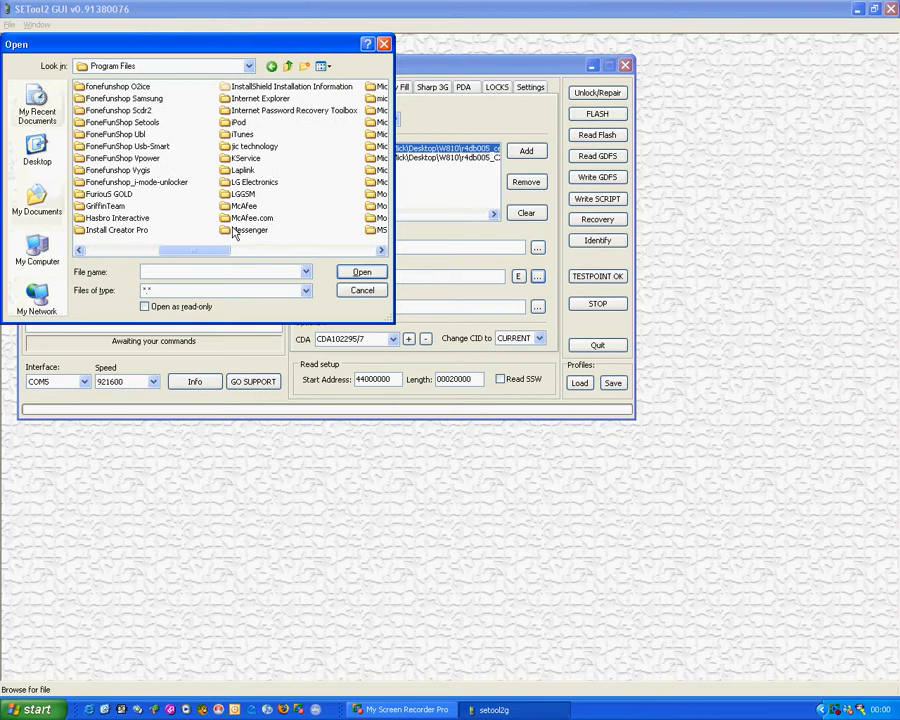
pyautogui.doubleClick(118, 123)
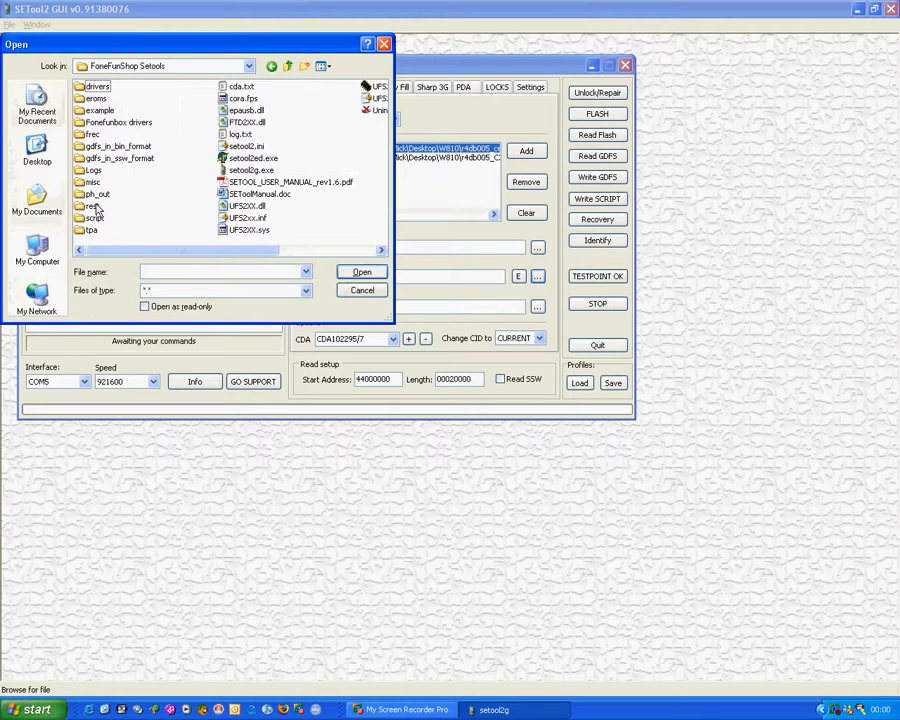
pyautogui.click(90, 146)
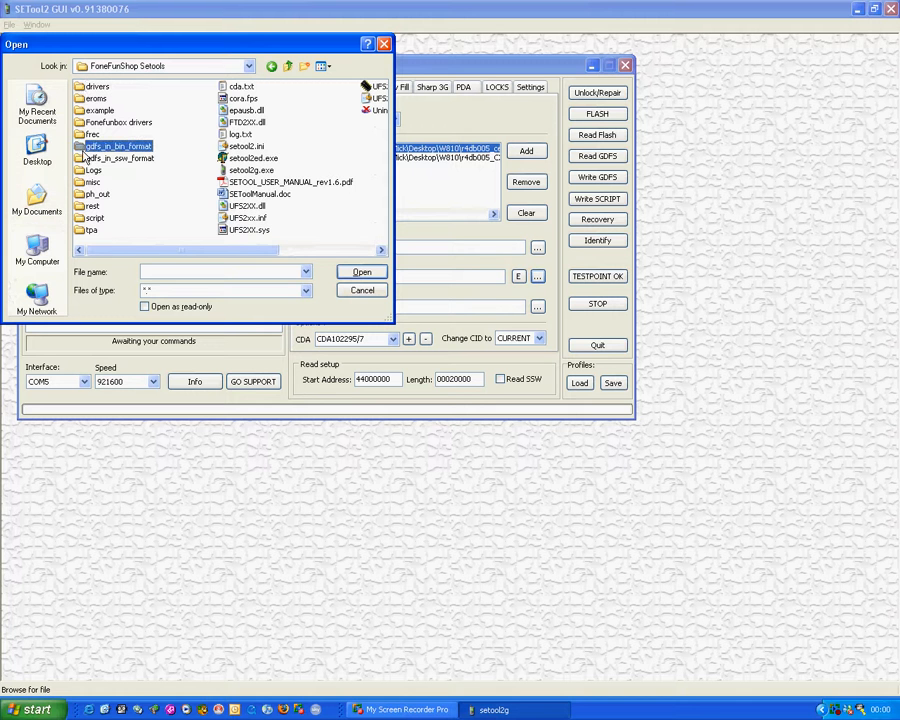
pyautogui.click(90, 159)
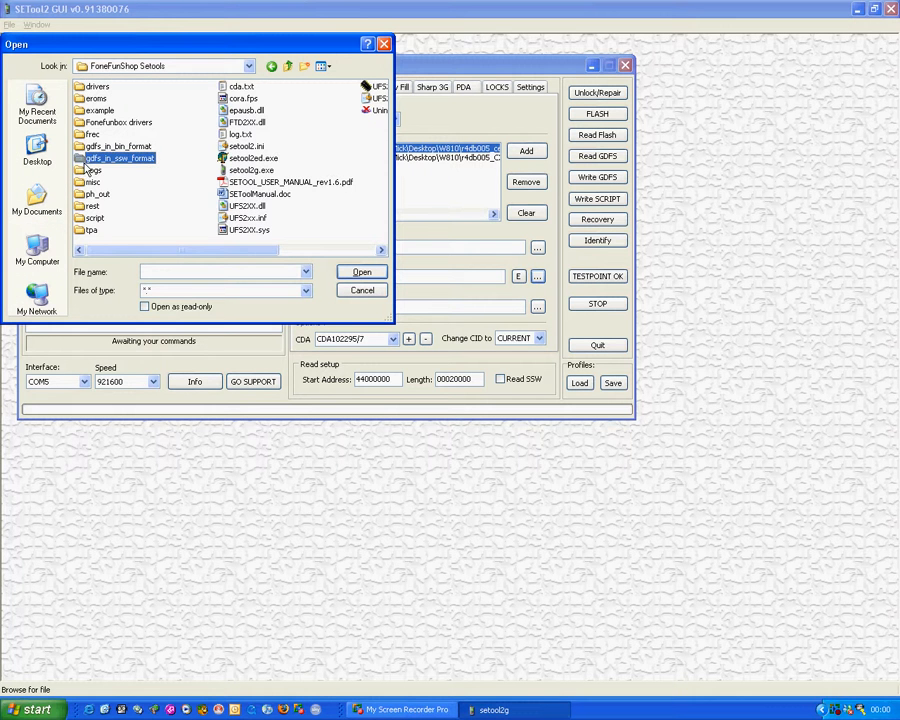
pyautogui.doubleClick(100, 158)
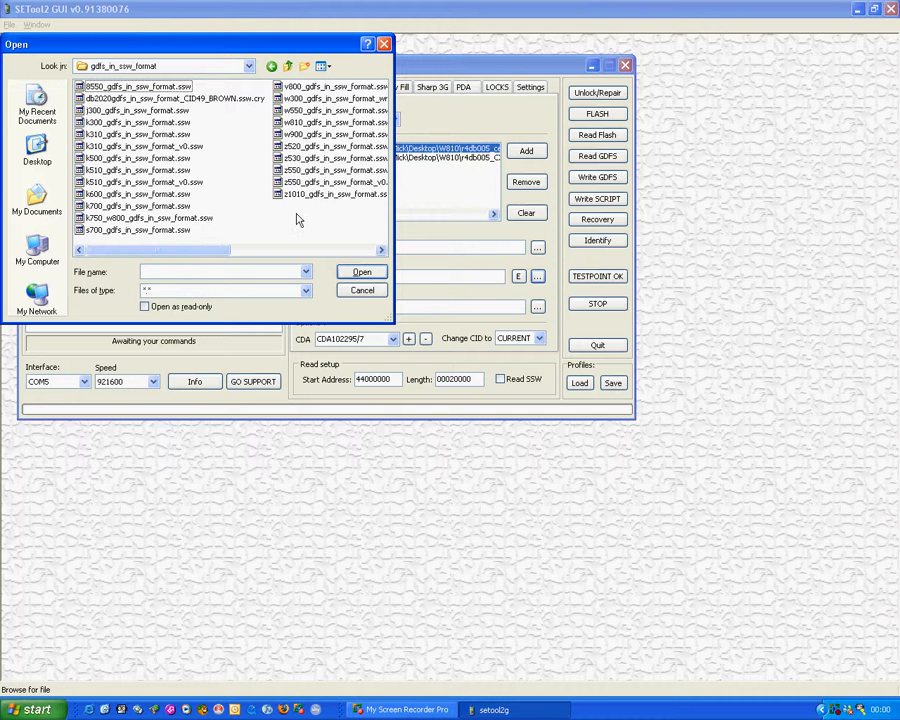
pyautogui.doubleClick(320, 122)
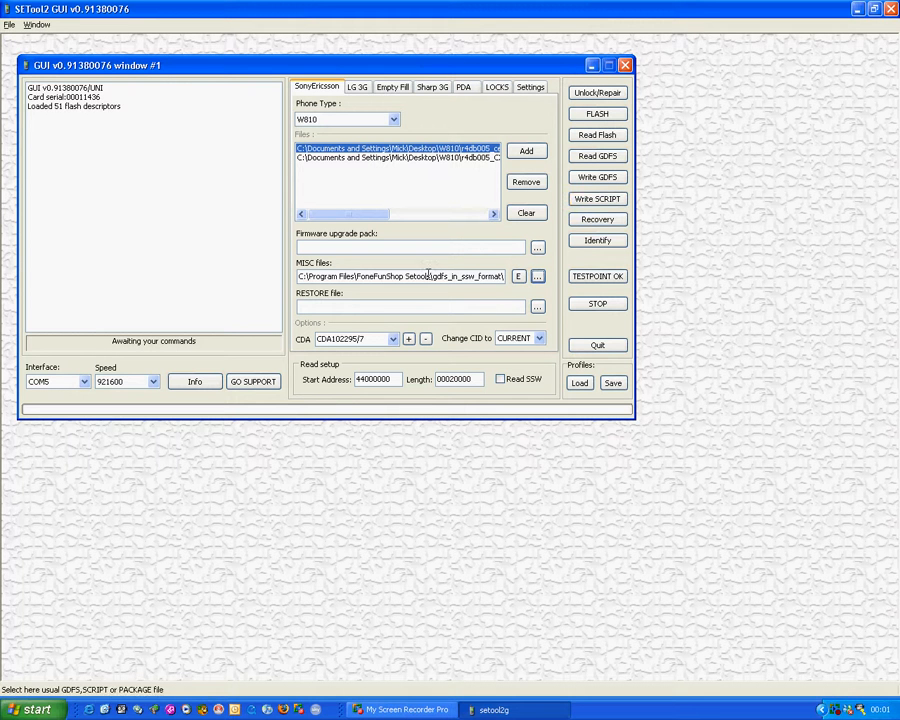
# Review the MISC file path, the RESTORE file field and the two listed firmware files.
pyautogui.moveTo(421, 275)
pyautogui.mouseDown()
pyautogui.moveTo(299, 273)
pyautogui.moveTo(427, 274)
pyautogui.mouseUp()
pyautogui.click(309, 276)
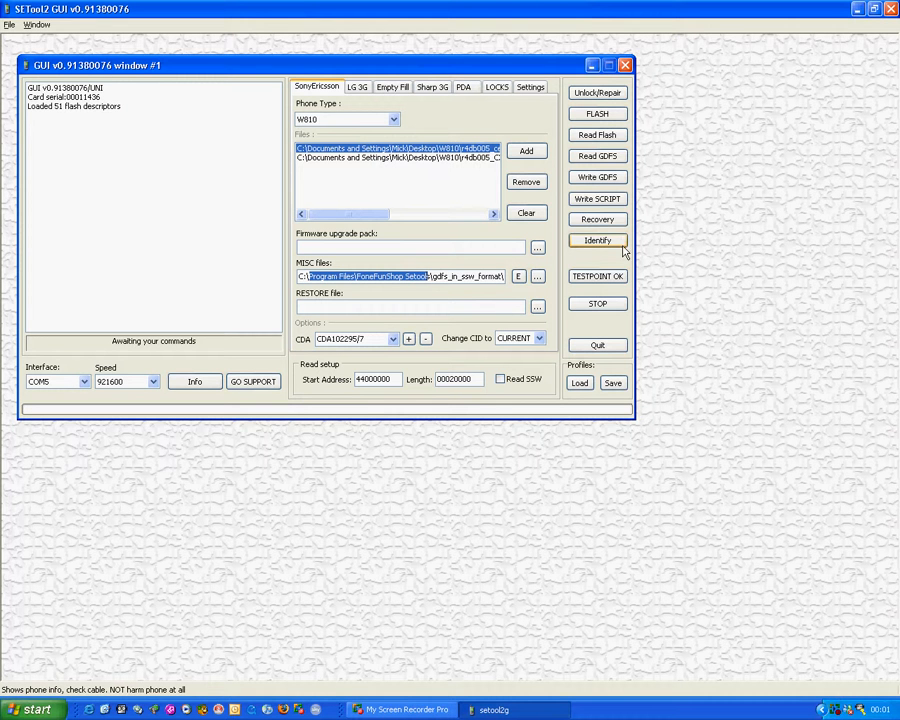
pyautogui.click(410, 306)
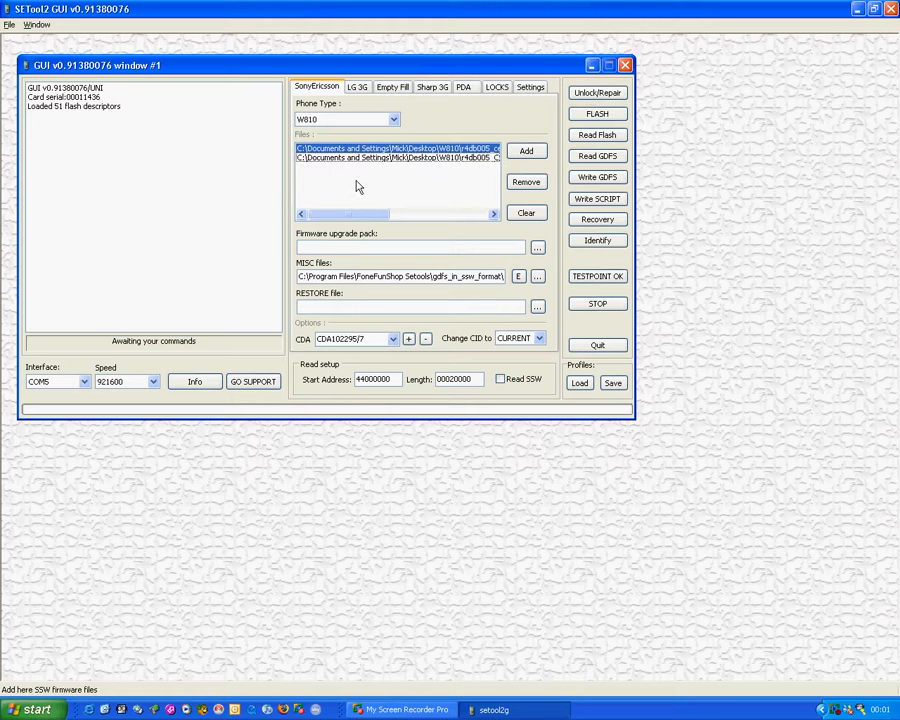
pyautogui.click(371, 158)
pyautogui.click(370, 150)
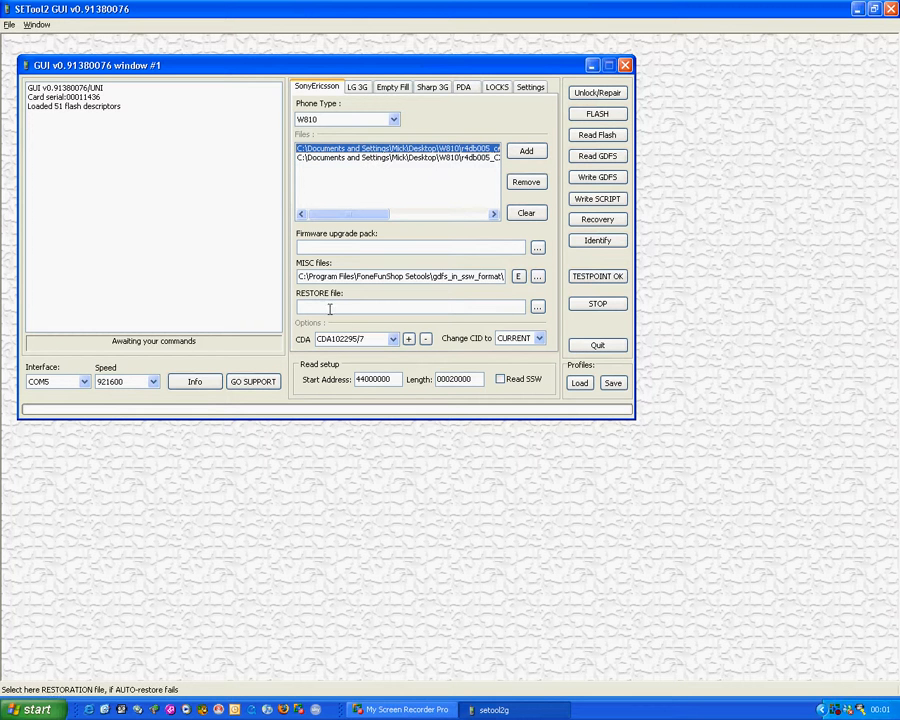
pyautogui.click(204, 280)
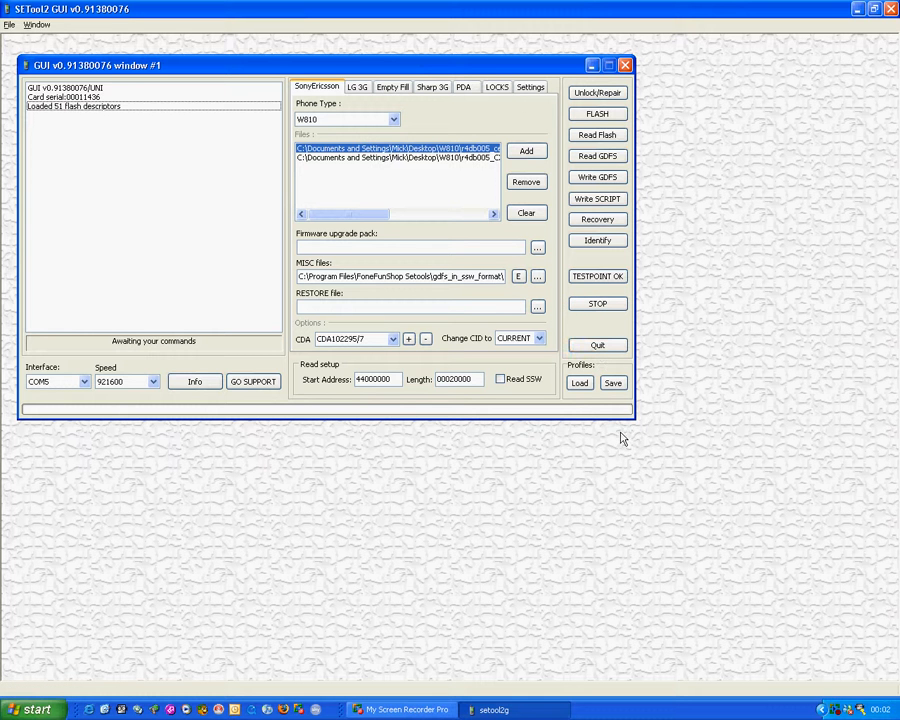
# Save the current settings to the profile, check the post-flash settings and return to the SonyEricsson options.
pyautogui.click(613, 384)
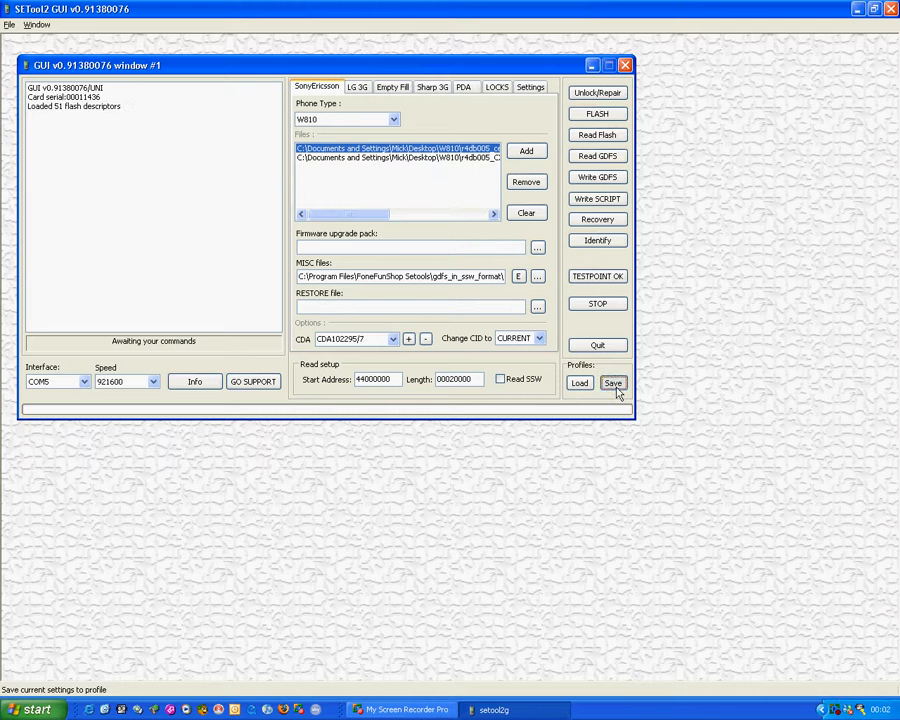
pyautogui.click(530, 88)
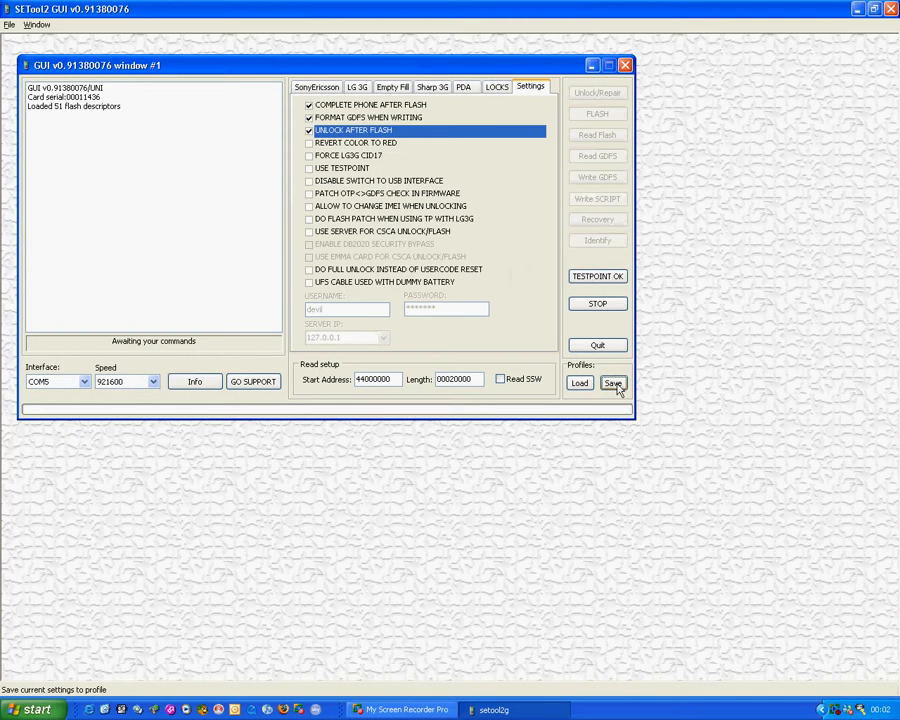
pyautogui.click(314, 87)
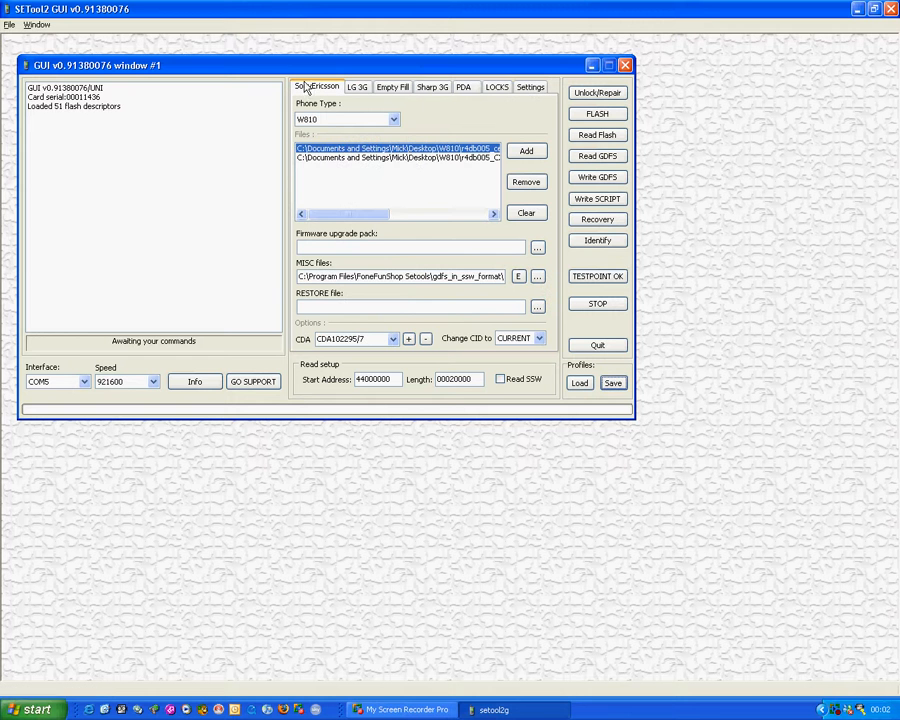
# Switch the phone type to W880 and check which files and settings it has stored.
pyautogui.click(385, 119)
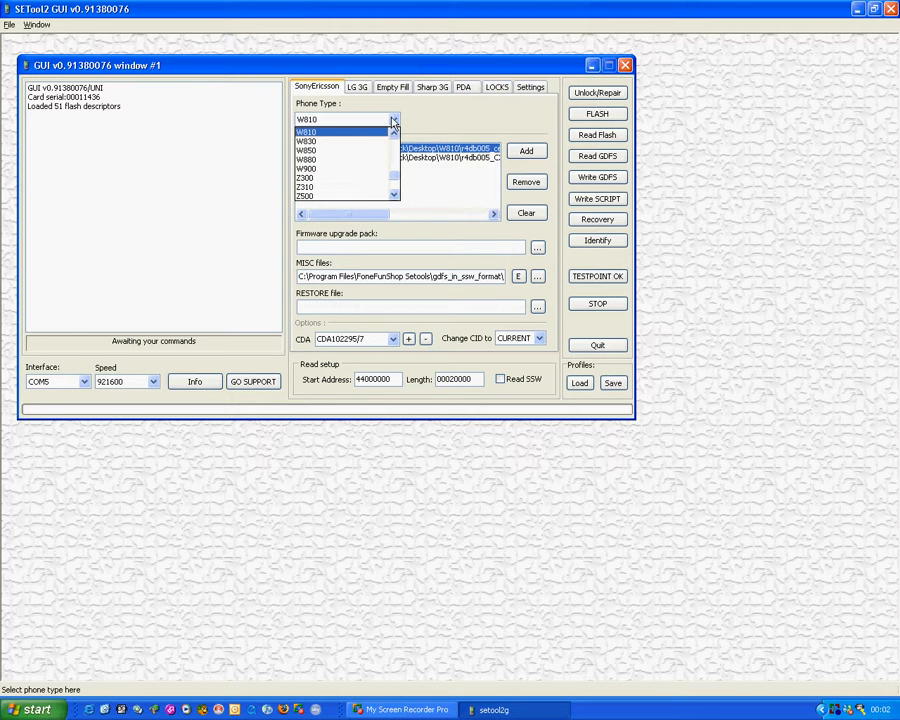
pyautogui.click(349, 166)
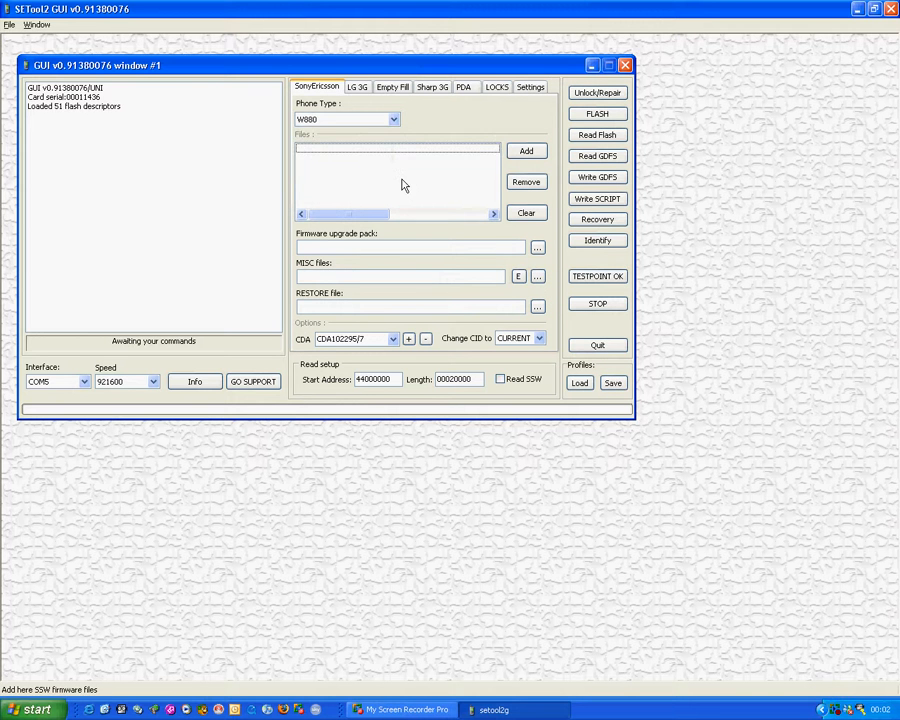
pyautogui.click(527, 89)
pyautogui.click(309, 89)
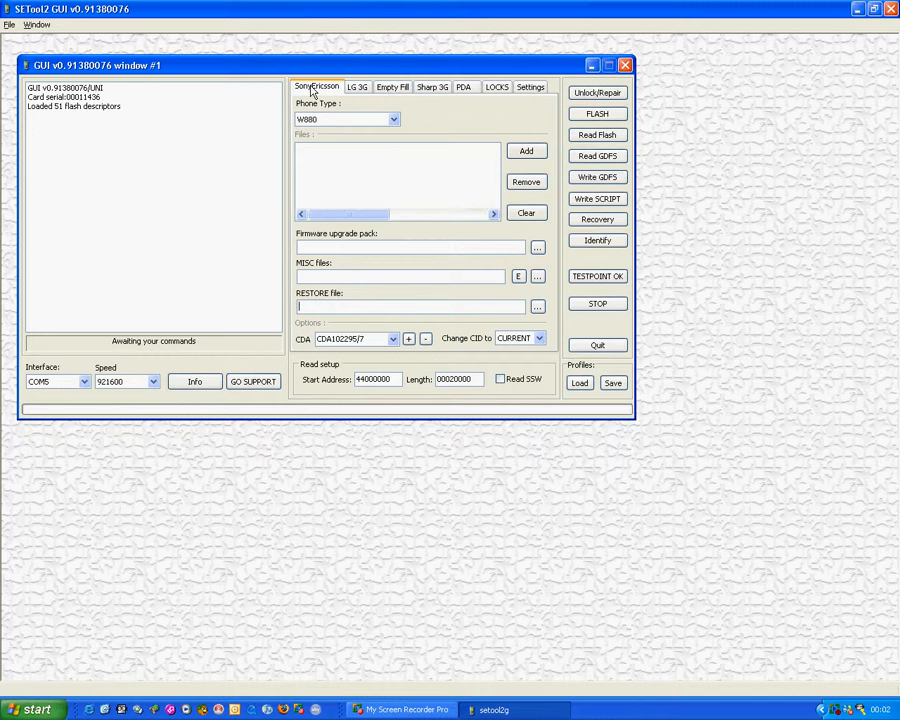
# Switch the phone type back to W810 and check its two stored firmware files.
pyautogui.click(393, 119)
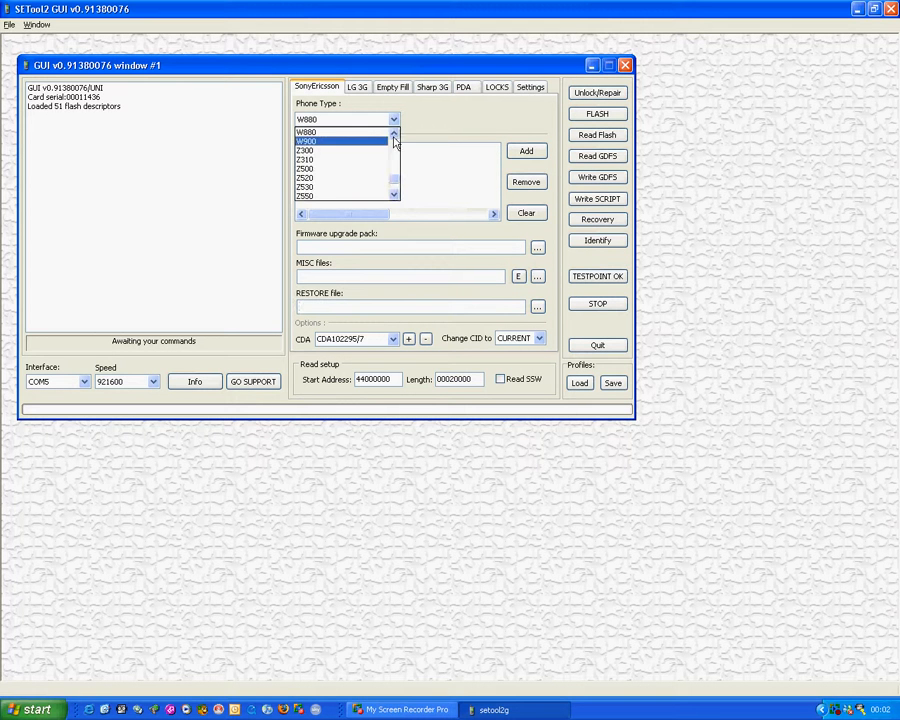
pyautogui.click(395, 135)
pyautogui.doubleClick(395, 135)
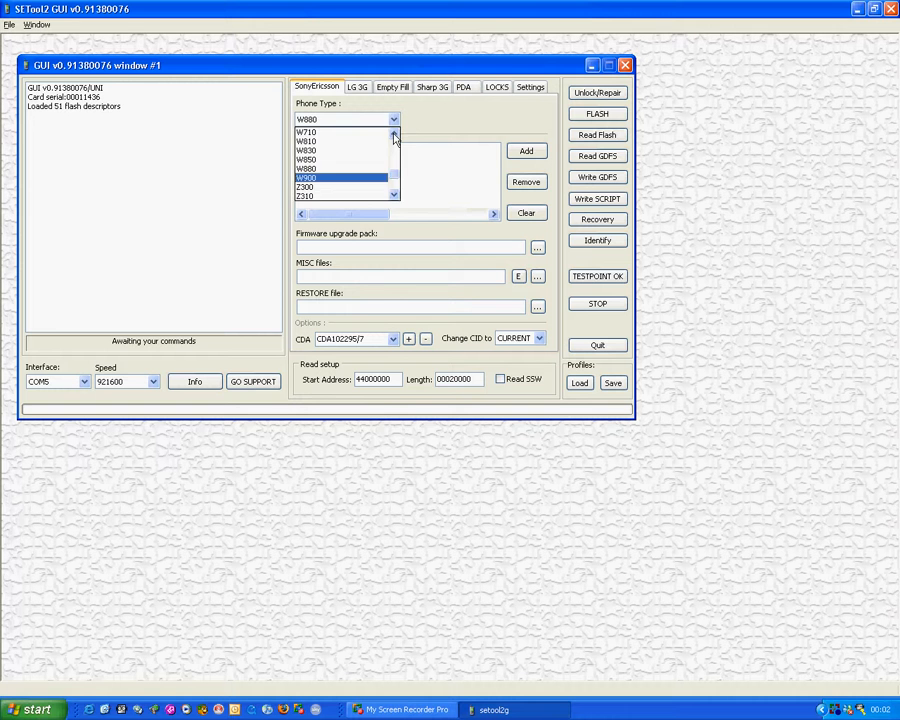
pyautogui.click(340, 141)
pyautogui.click(353, 149)
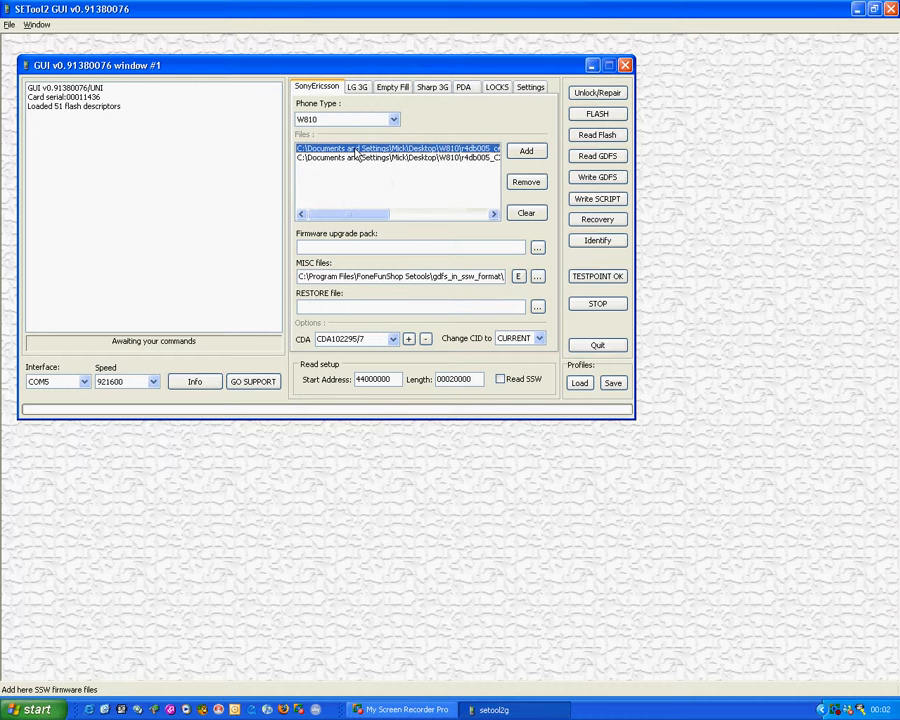
pyautogui.click(357, 158)
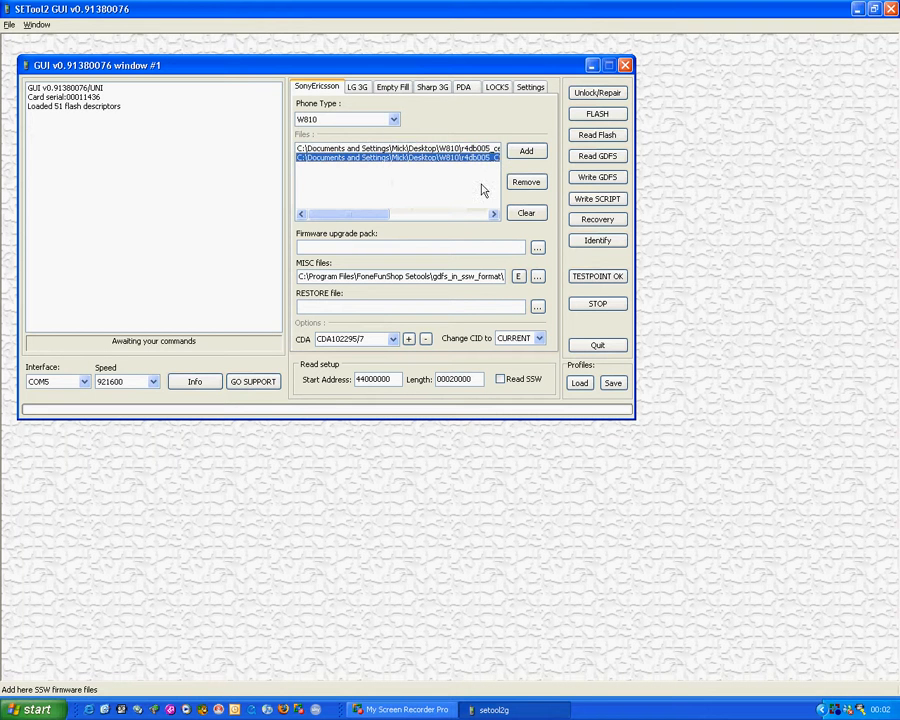
# Enable using the server for CSCA unlock/flash and review the server IP, username and password fields.
pyautogui.click(529, 90)
pyautogui.click(302, 88)
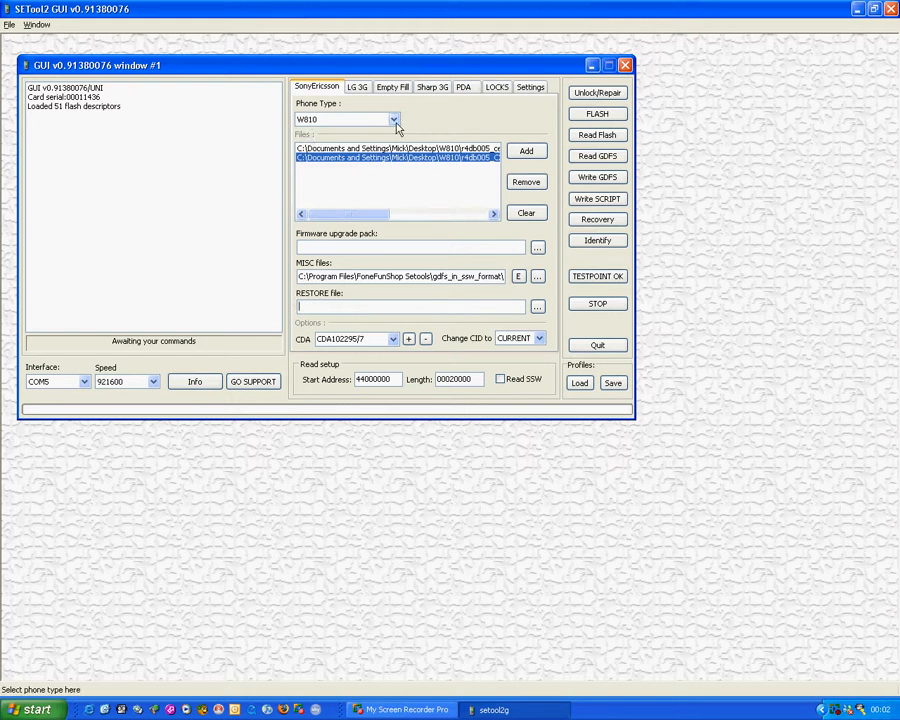
pyautogui.click(530, 88)
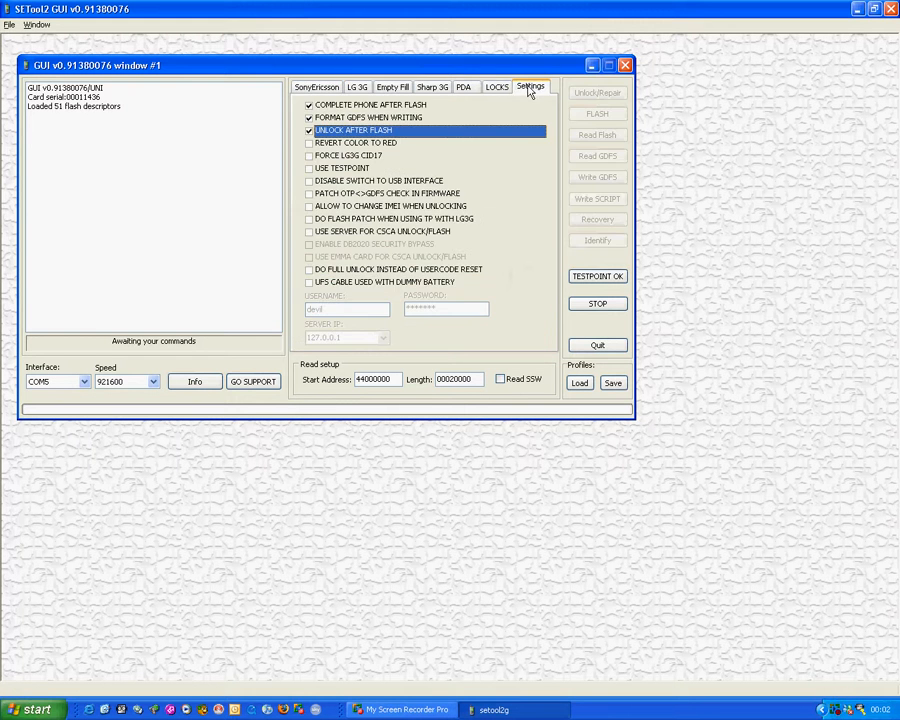
pyautogui.click(309, 232)
pyautogui.click(378, 340)
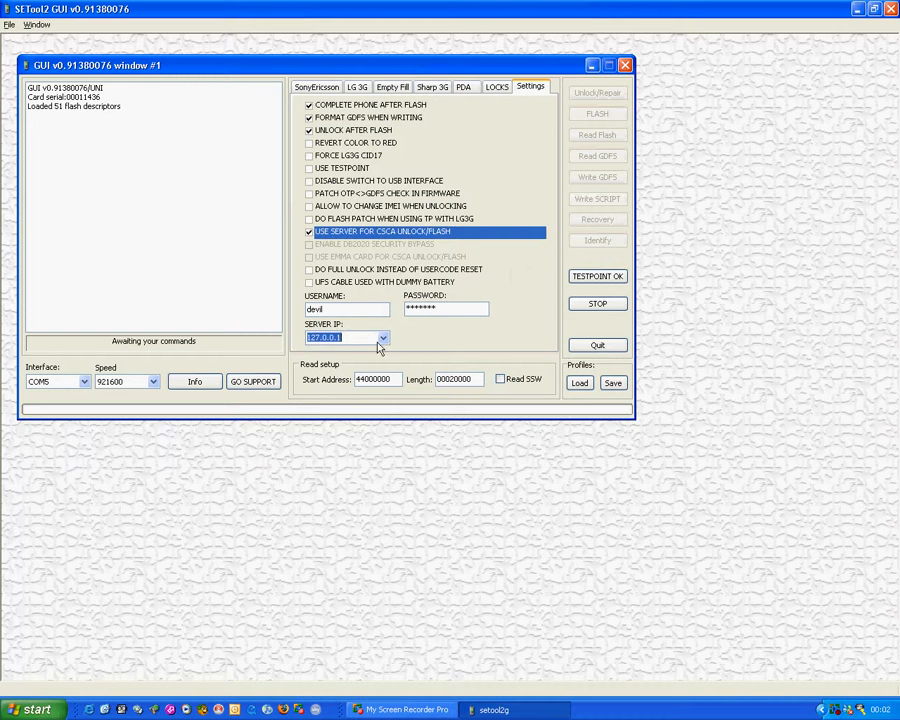
pyautogui.click(378, 338)
pyautogui.moveTo(357, 337); pyautogui.dragTo(283, 328)
pyautogui.moveTo(343, 309); pyautogui.dragTo(269, 311)
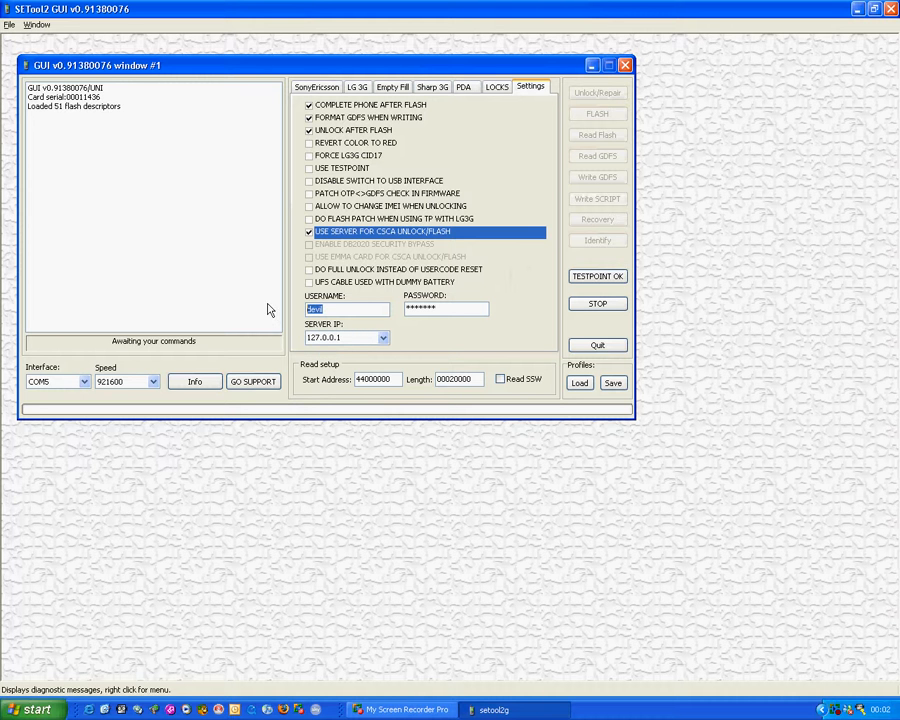
pyautogui.moveTo(440, 310); pyautogui.dragTo(390, 308)
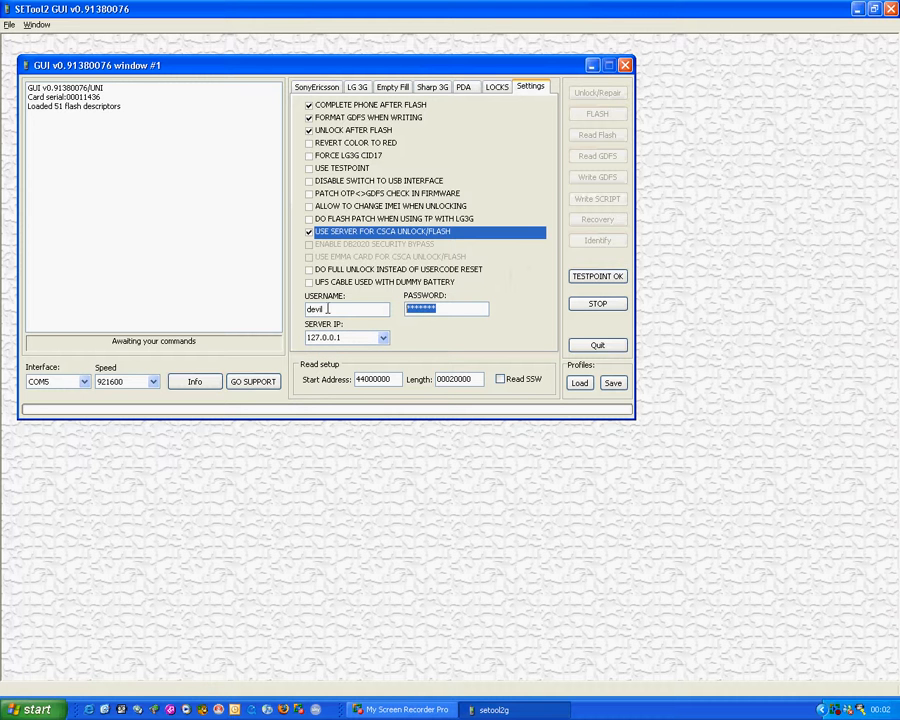
pyautogui.moveTo(328, 308); pyautogui.dragTo(247, 302)
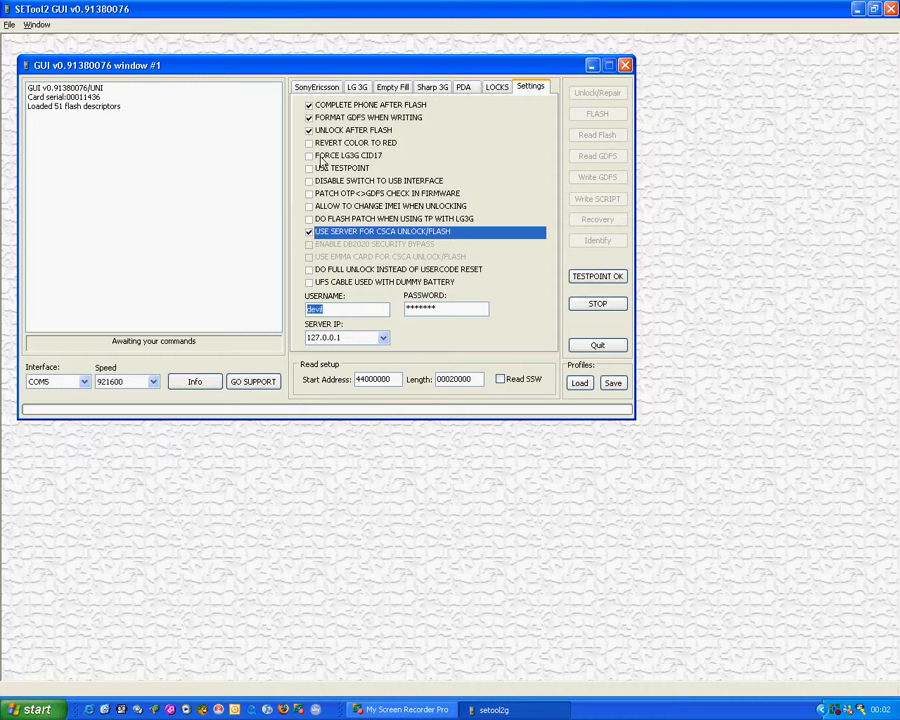
# Enable the option for a UFS cable used with a dummy battery and open the LG 3G options.
pyautogui.click(338, 283)
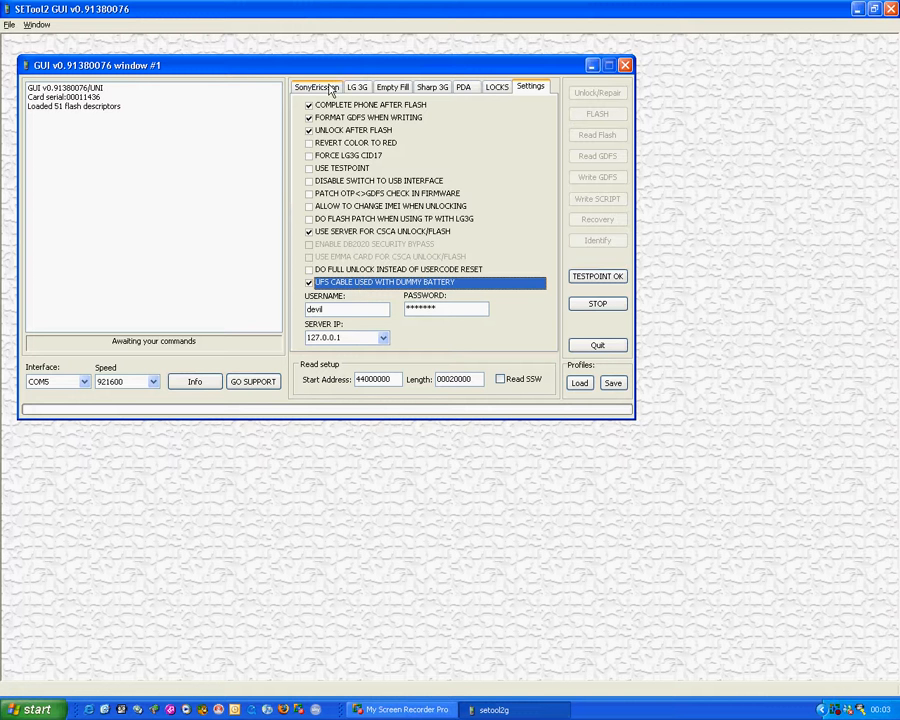
pyautogui.click(364, 89)
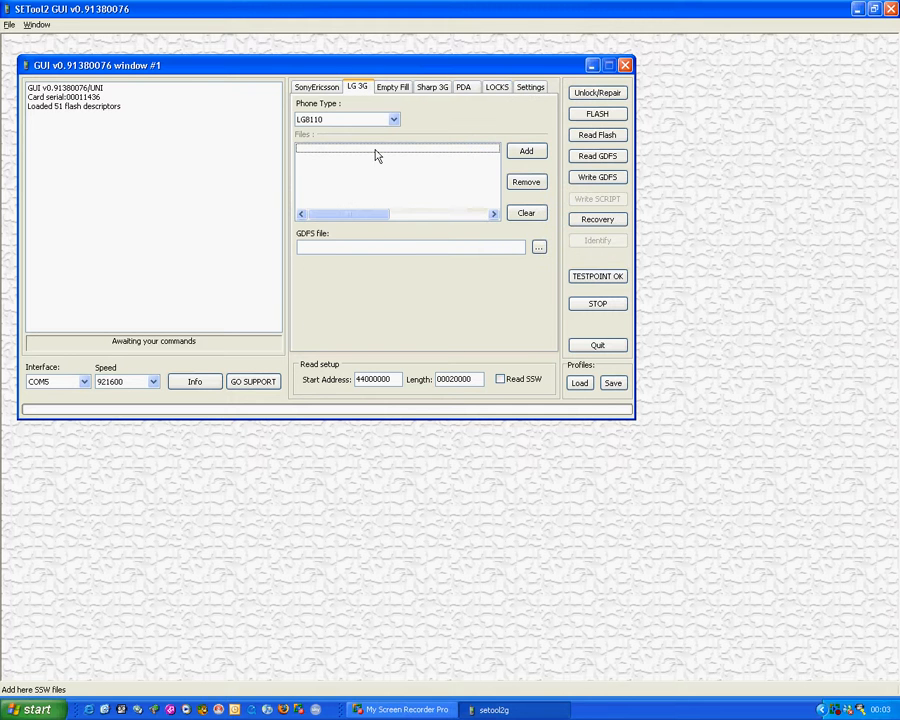
# Set the LG 3G phone type to LG8130.
pyautogui.click(394, 120)
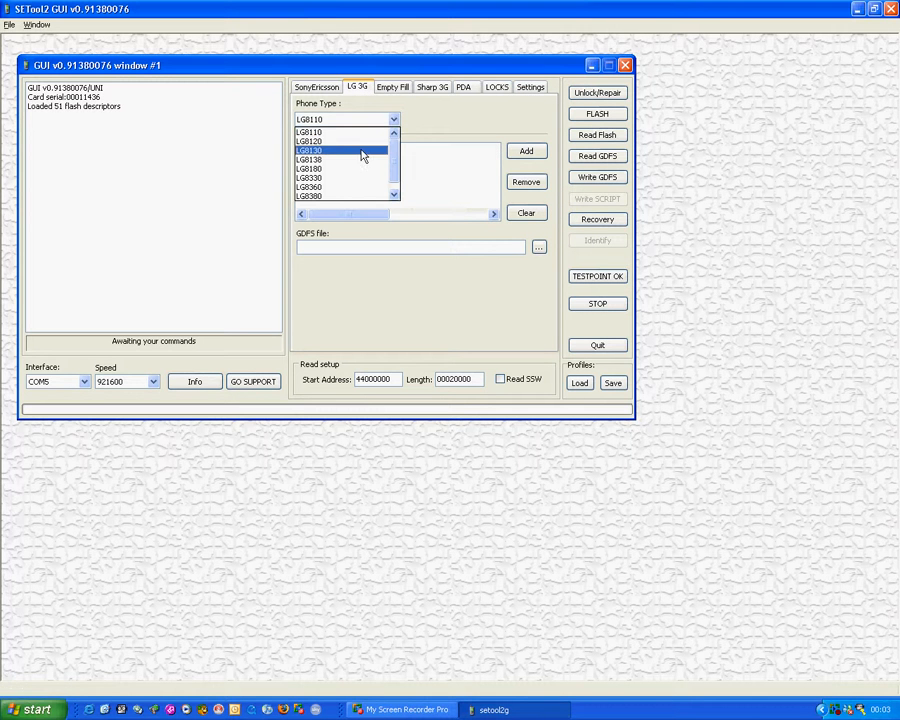
pyautogui.click(357, 150)
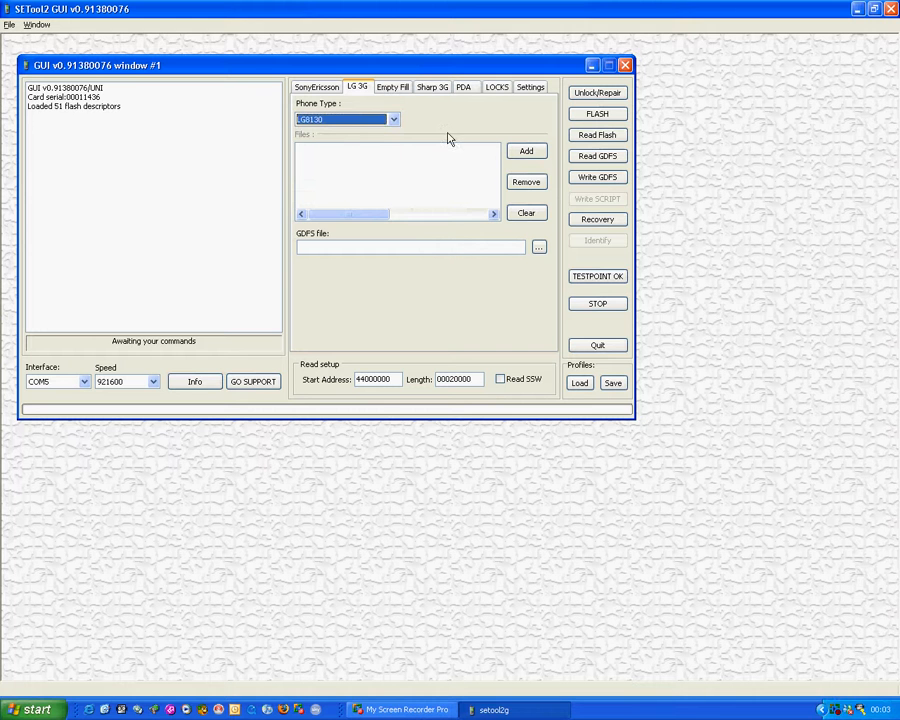
pyautogui.click(429, 201)
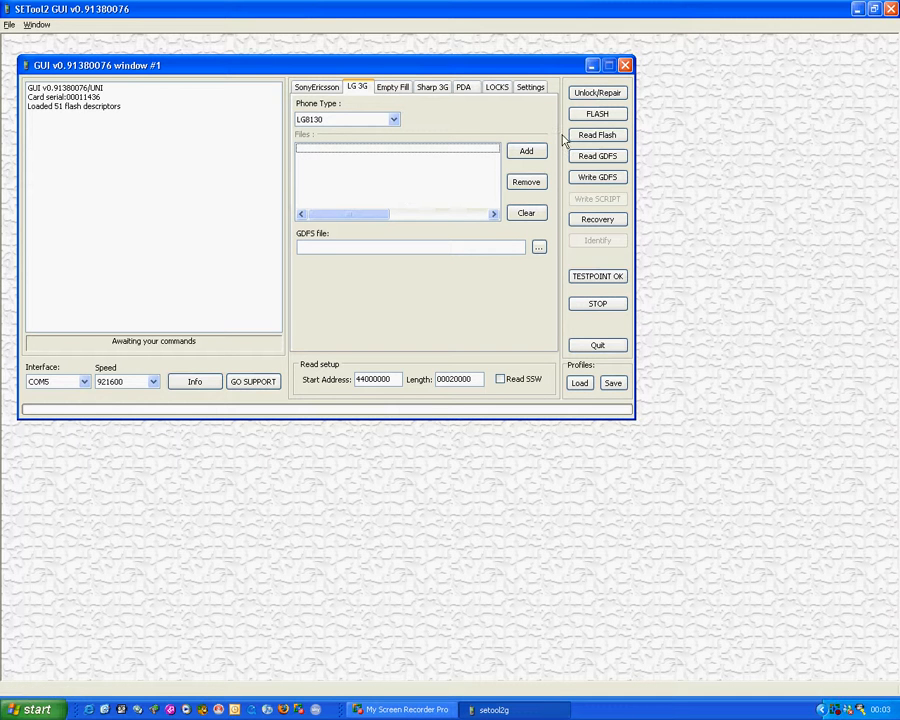
# Enable the settings to complete the phone after flash, format GDFS when writing and unlock after flash.
pyautogui.click(522, 92)
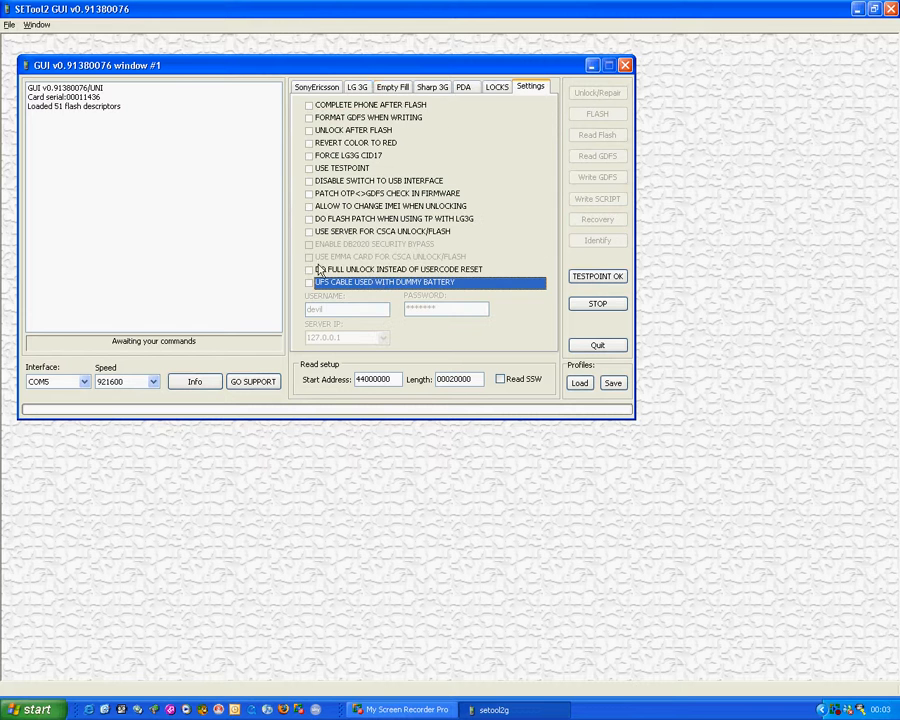
pyautogui.click(309, 105)
pyautogui.click(309, 118)
pyautogui.click(309, 130)
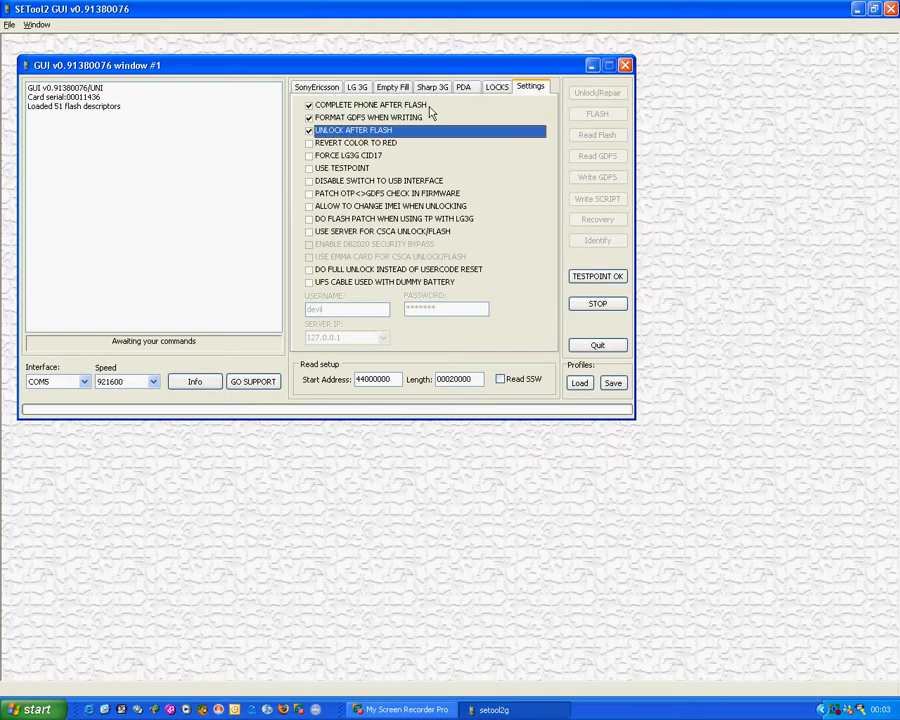
# Set the phone type for Empty Fill to K300.
pyautogui.click(395, 88)
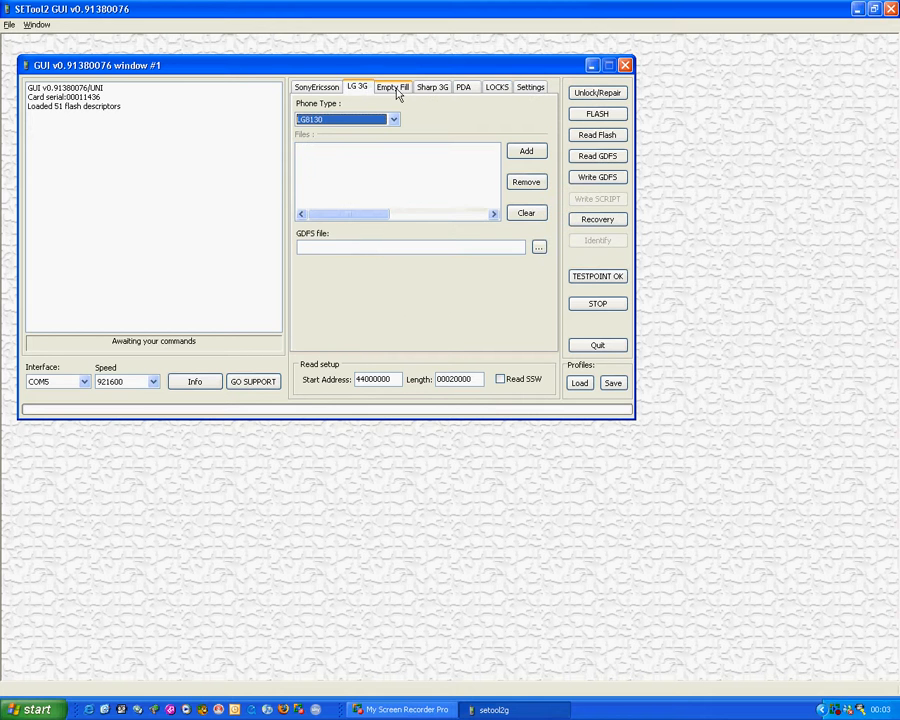
pyautogui.click(393, 119)
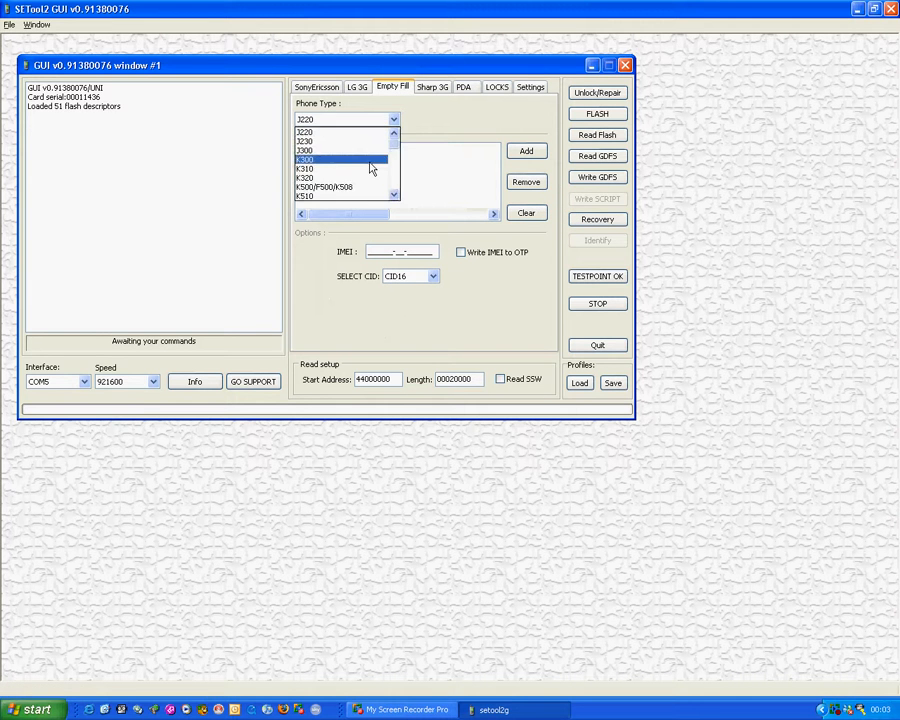
pyautogui.click(370, 168)
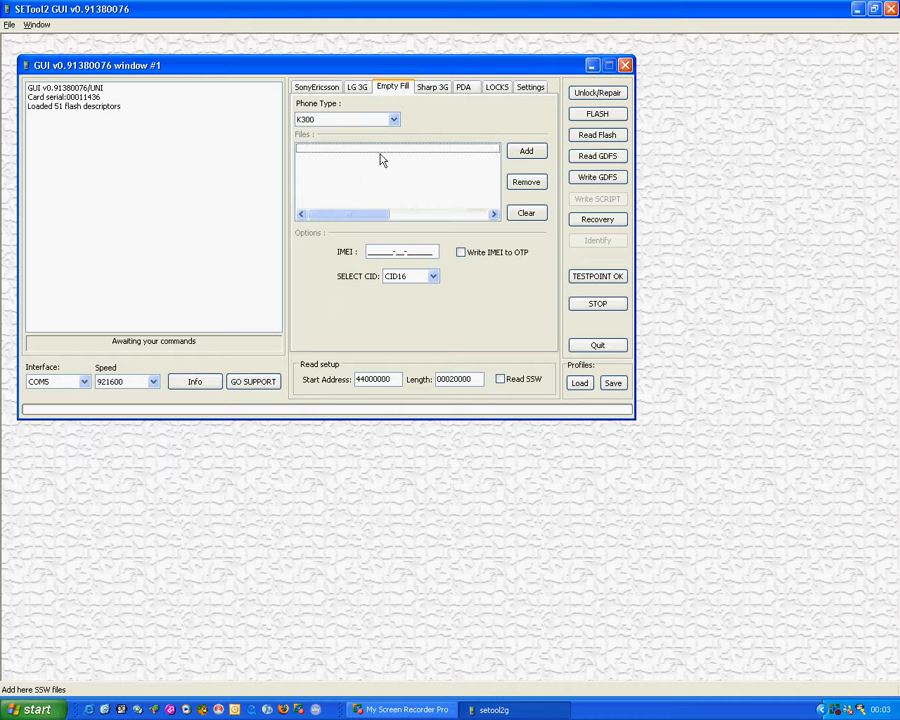
# Set the Sharp 3G phone type to 903/703SH.
pyautogui.click(426, 89)
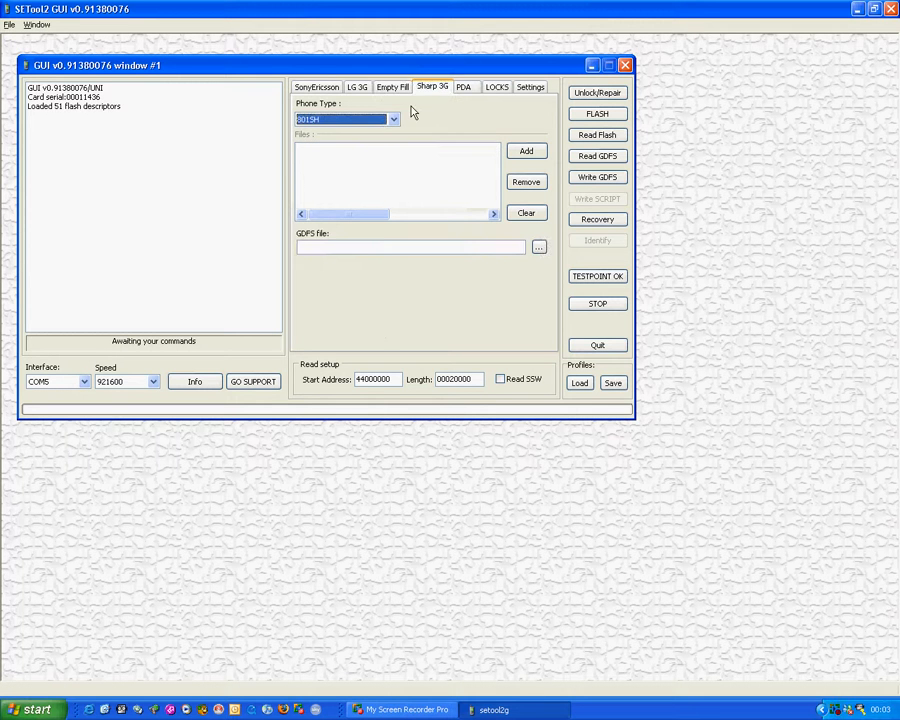
pyautogui.click(392, 120)
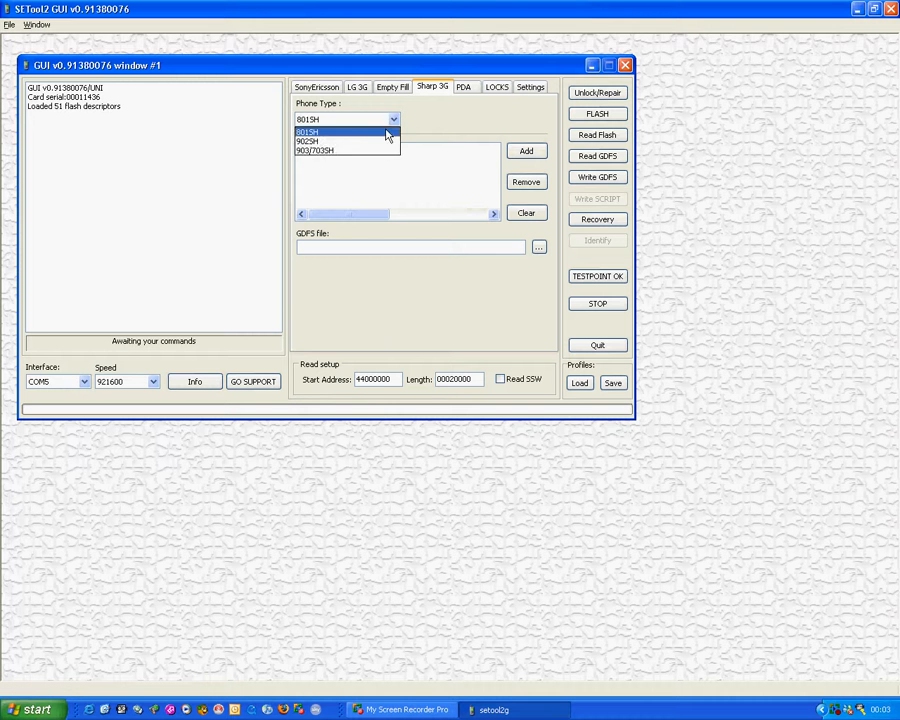
pyautogui.click(370, 152)
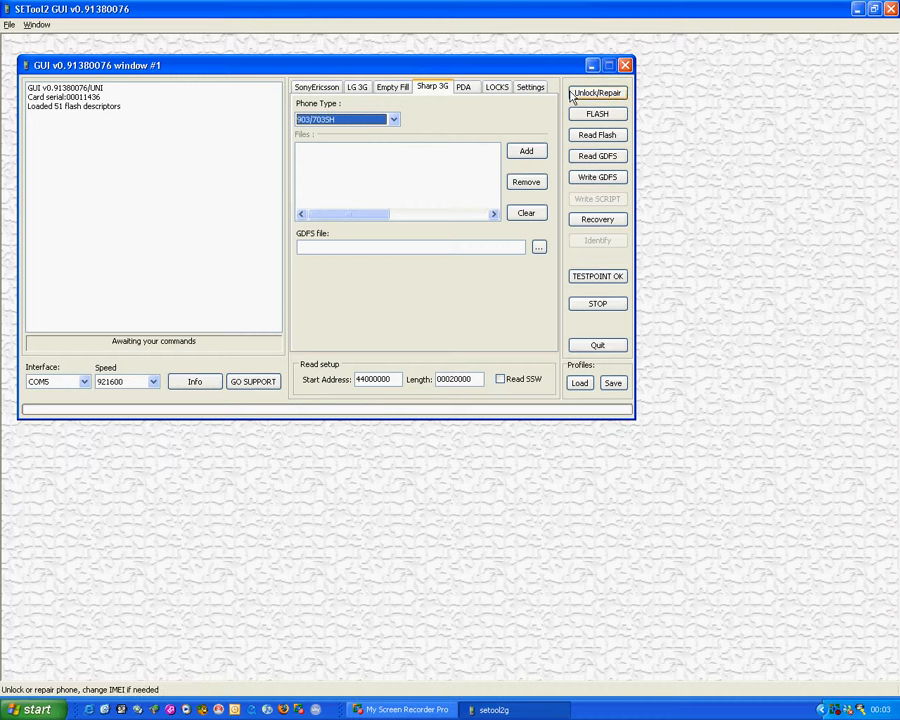
# Set the PDA phone type to P990.
pyautogui.click(463, 88)
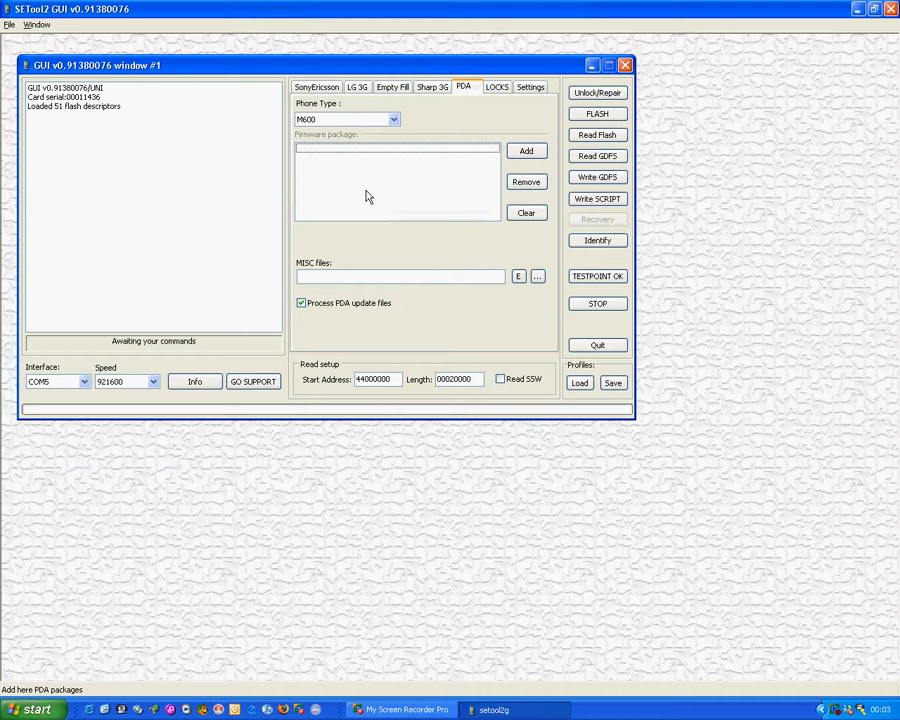
pyautogui.click(394, 119)
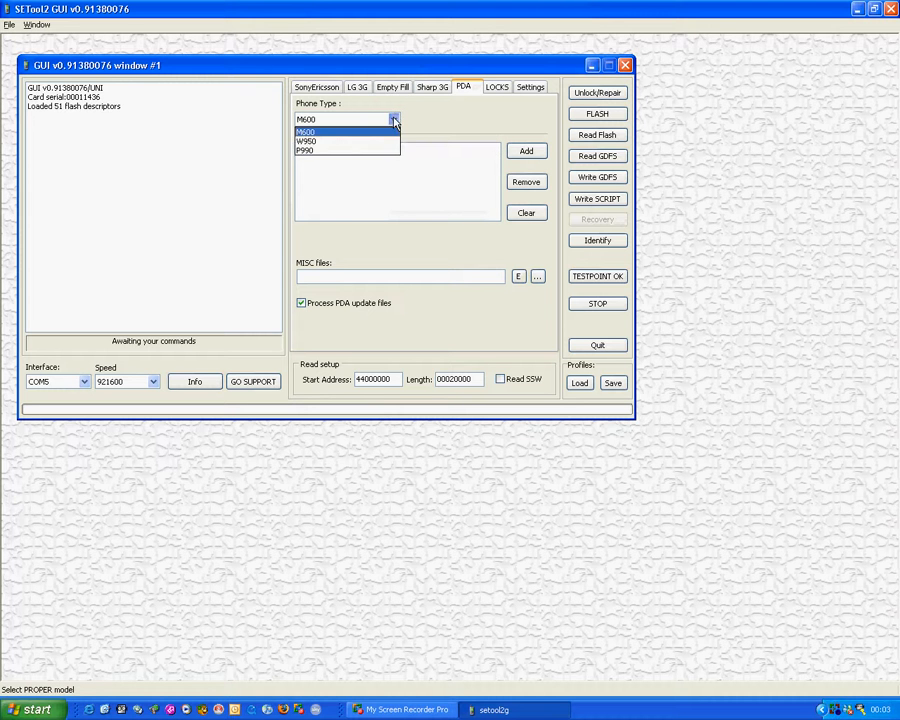
pyautogui.click(354, 151)
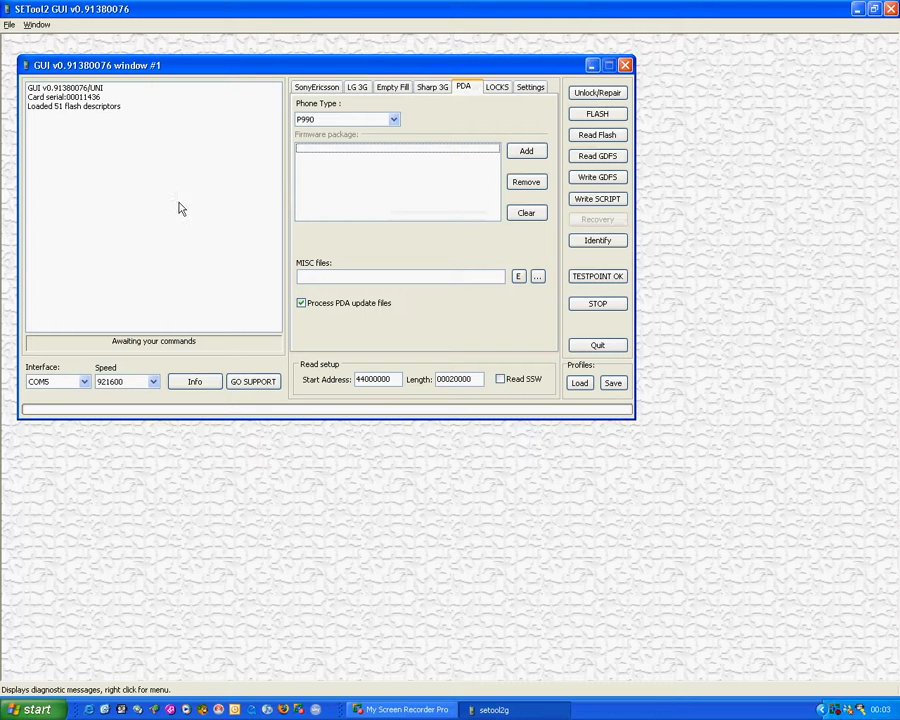
pyautogui.click(125, 294)
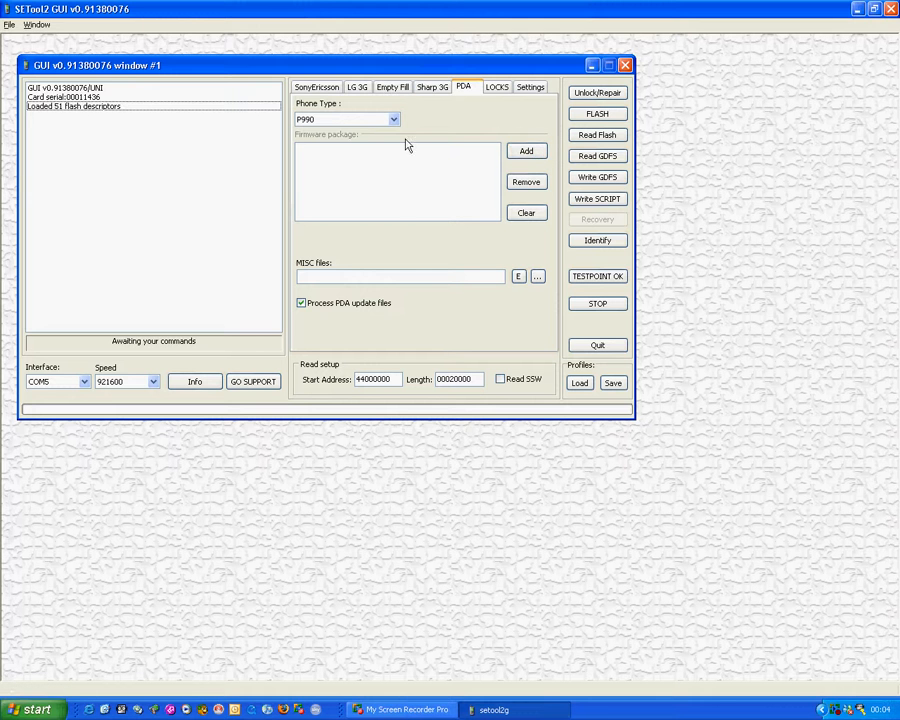
# Add the R4A09 firmware package from the Desktop for the P990 and select it in the package list.
pyautogui.click(512, 153)
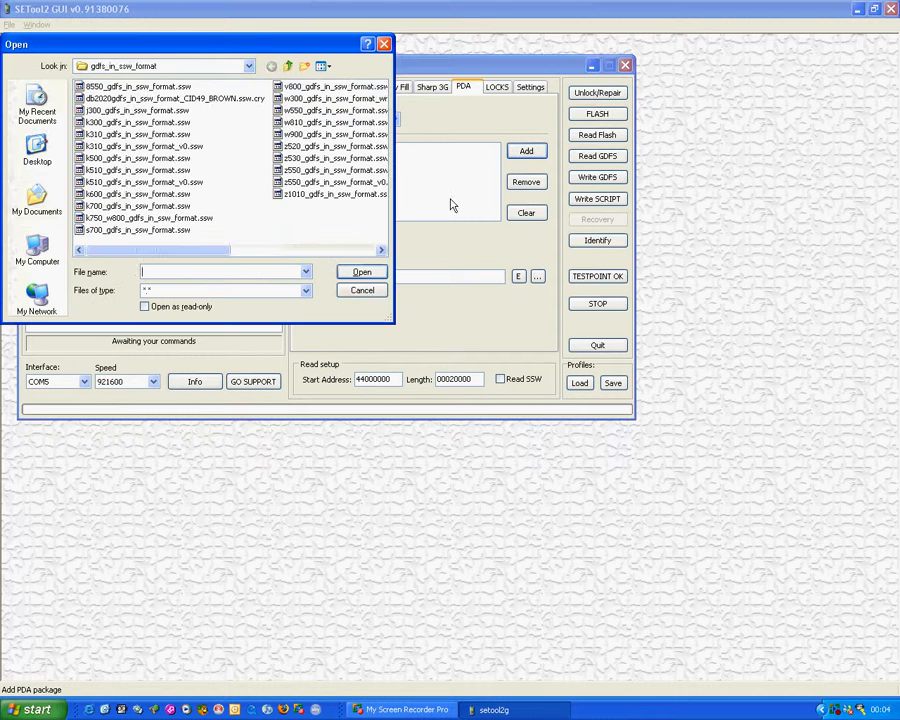
pyautogui.click(32, 162)
pyautogui.doubleClick(330, 158)
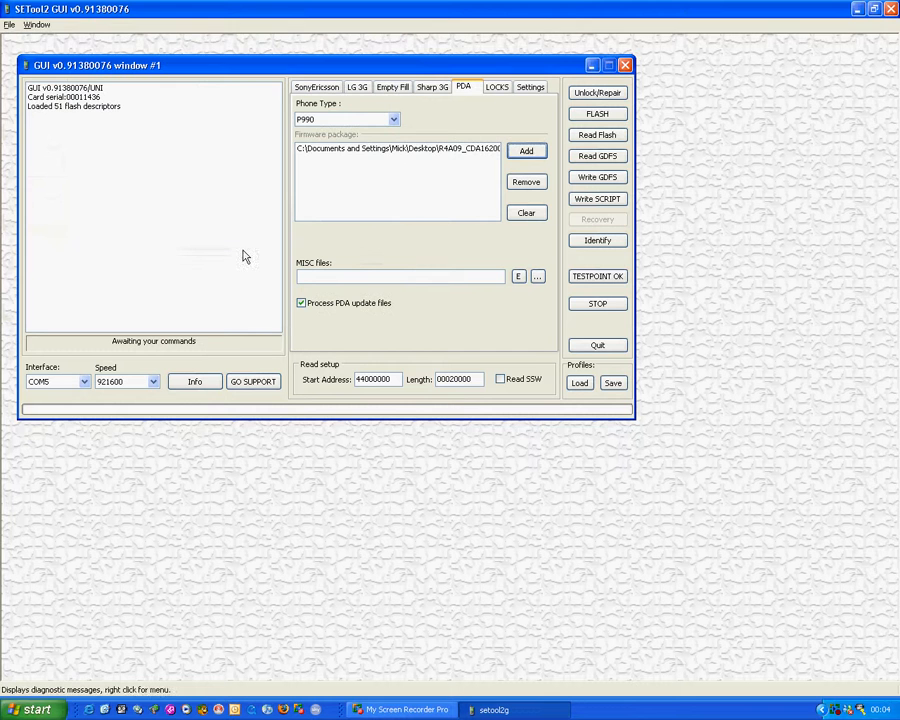
pyautogui.click(389, 150)
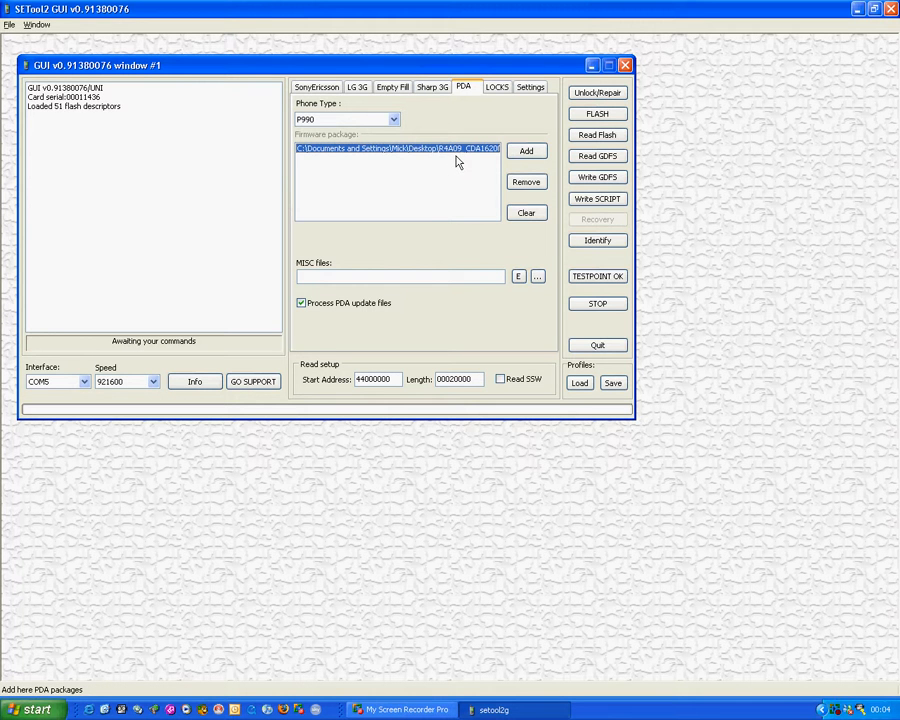
# Set the phone type for the locks to K320 and the country to United Kingdom.
pyautogui.click(497, 88)
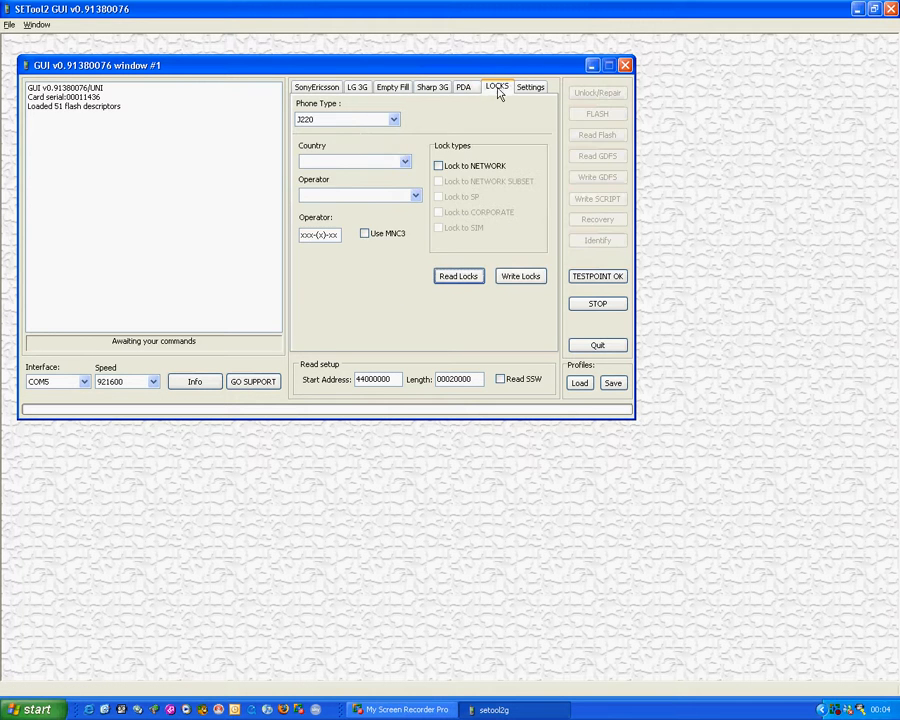
pyautogui.click(397, 119)
pyautogui.click(350, 176)
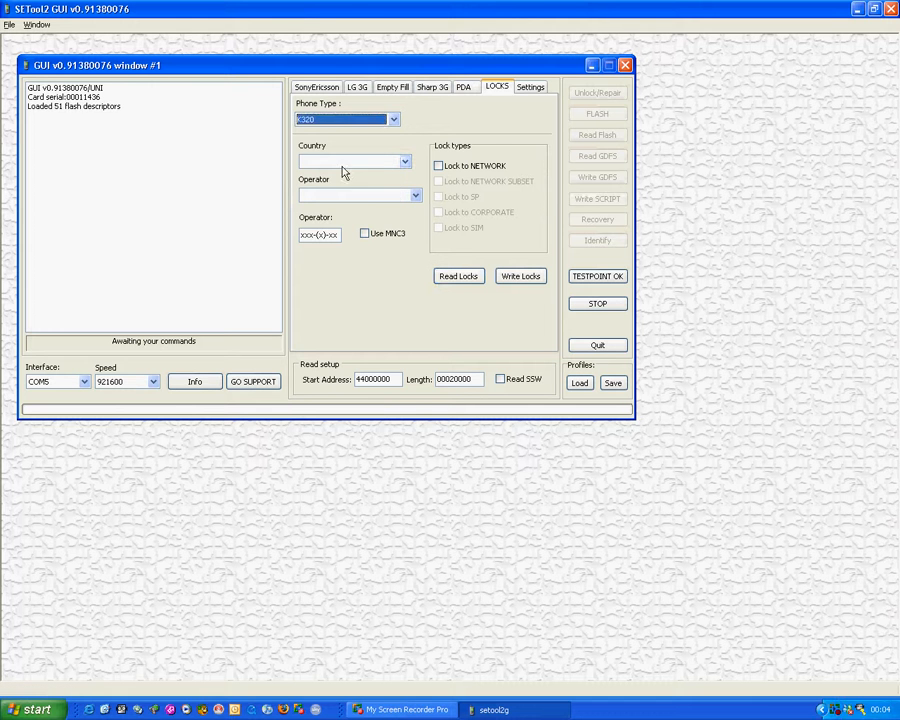
pyautogui.click(405, 163)
pyautogui.scroll(-15, 390, 398)
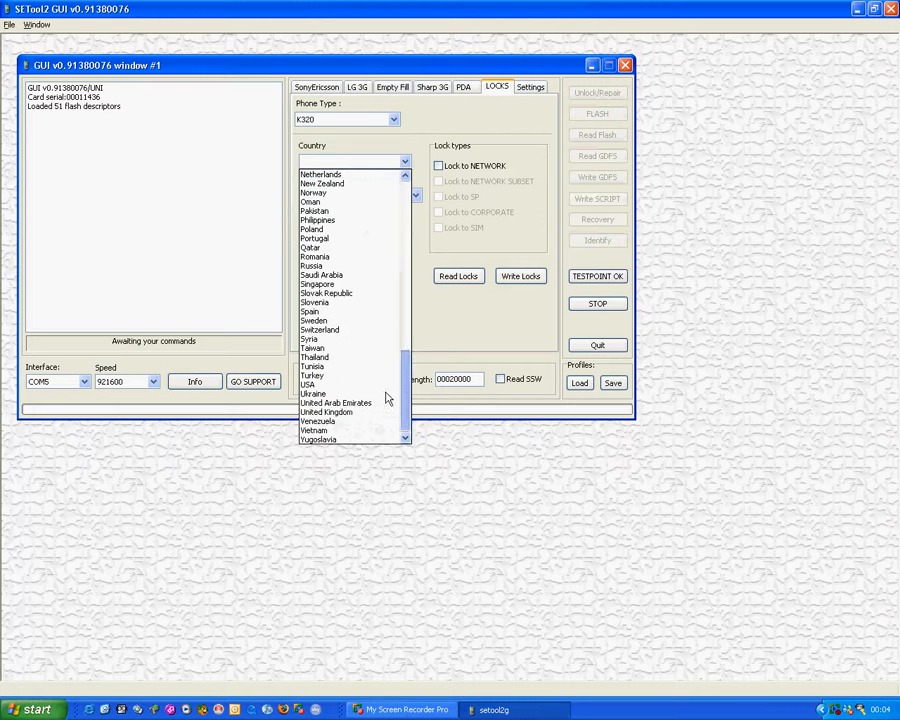
pyautogui.click(361, 413)
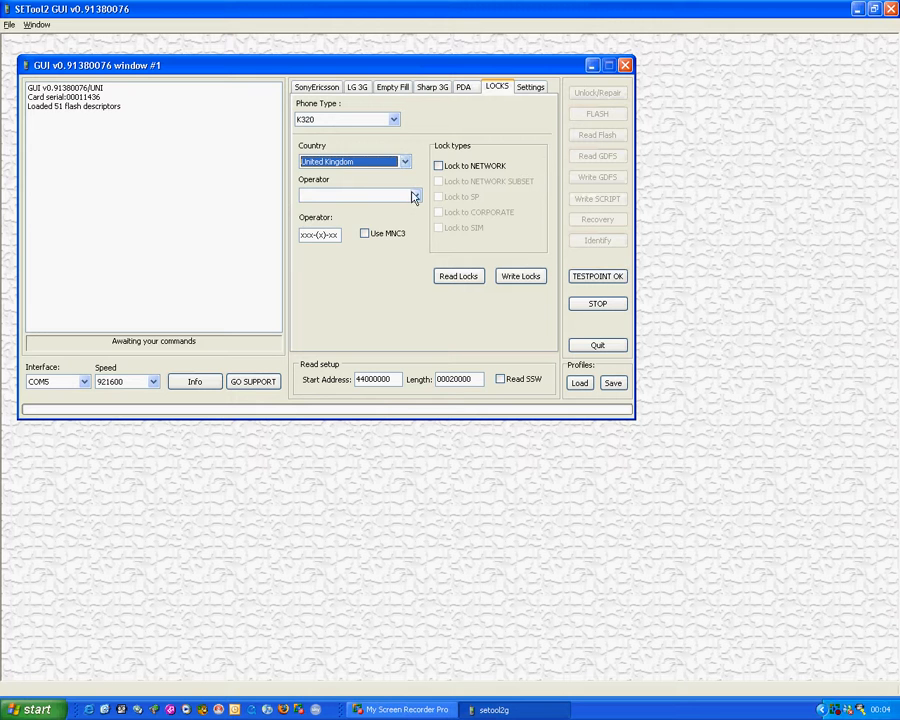
# Choose T-Mobile-One 2 One as the lock operator and enable Lock to NETWORK.
pyautogui.click(414, 196)
pyautogui.click(385, 218)
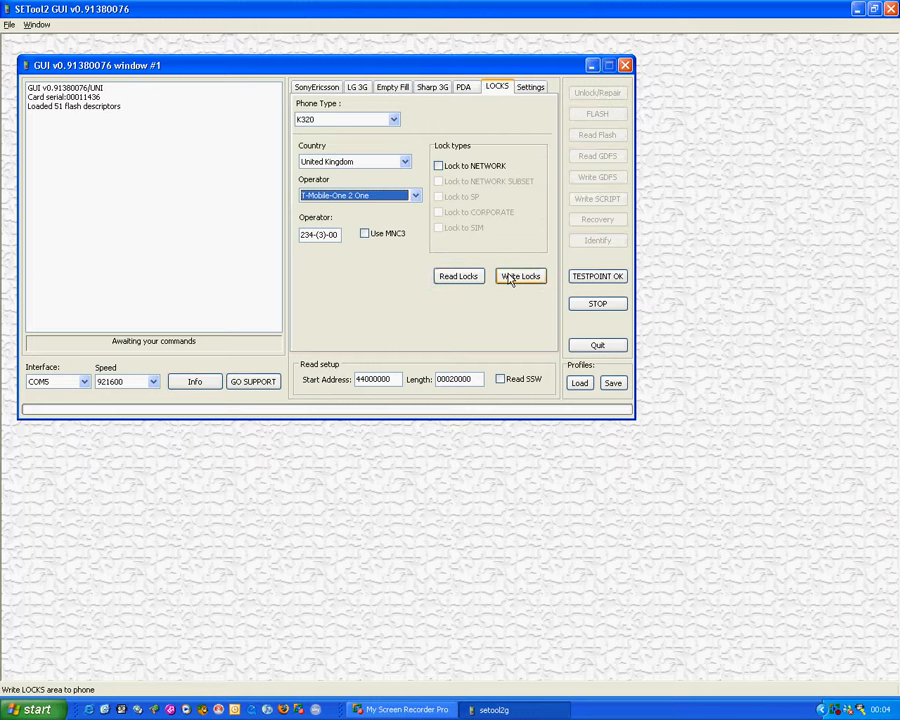
pyautogui.click(440, 166)
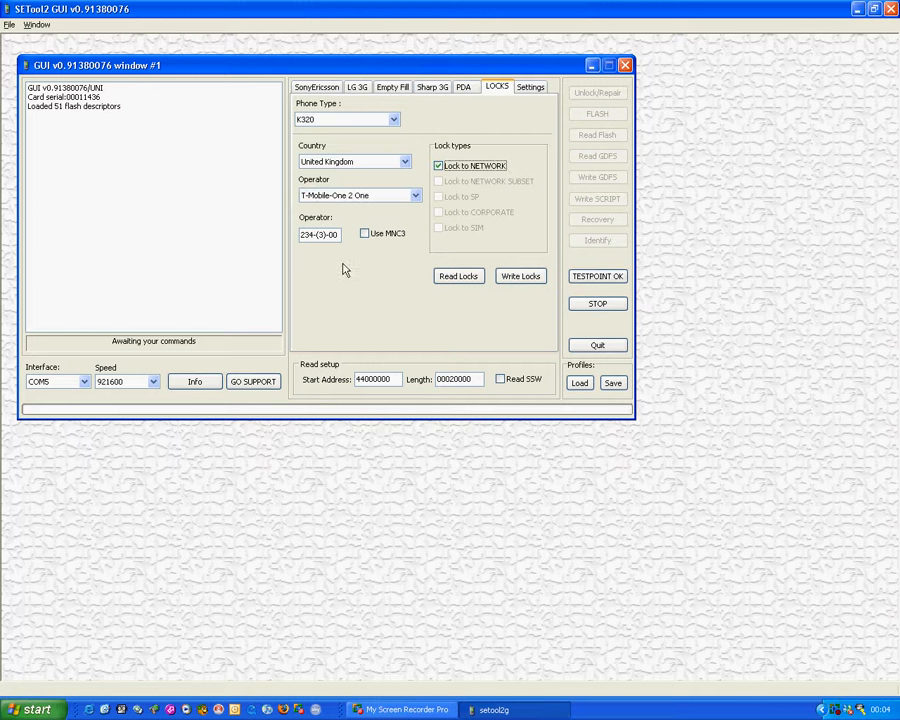
# Review the general settings for forcing LG3G CID17 and disabling the switch to USB interface, and return to the SonyEricsson W810 setup.
pyautogui.click(531, 88)
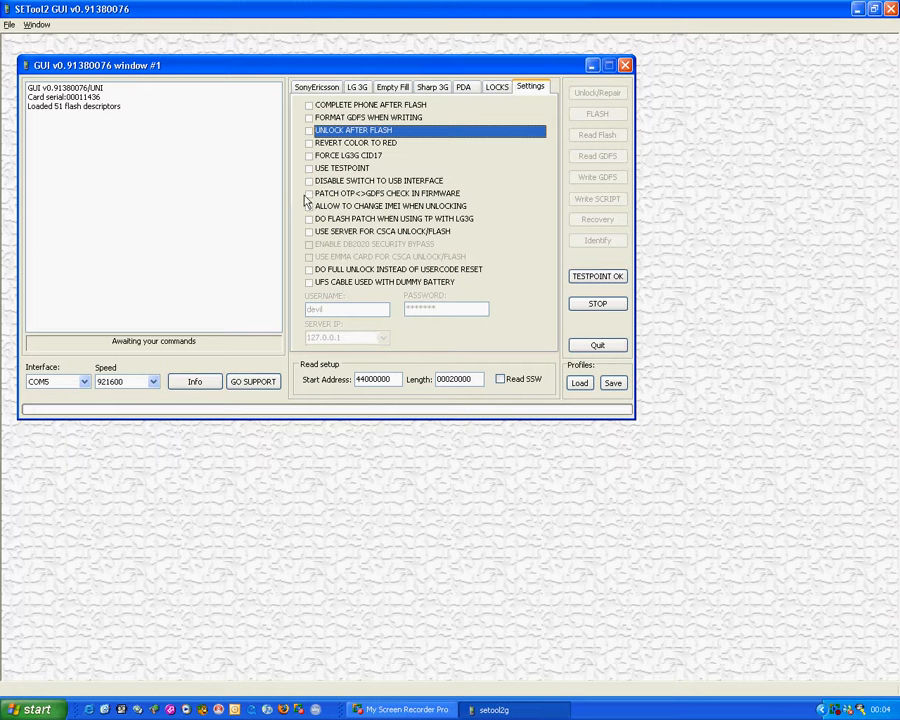
pyautogui.click(352, 157)
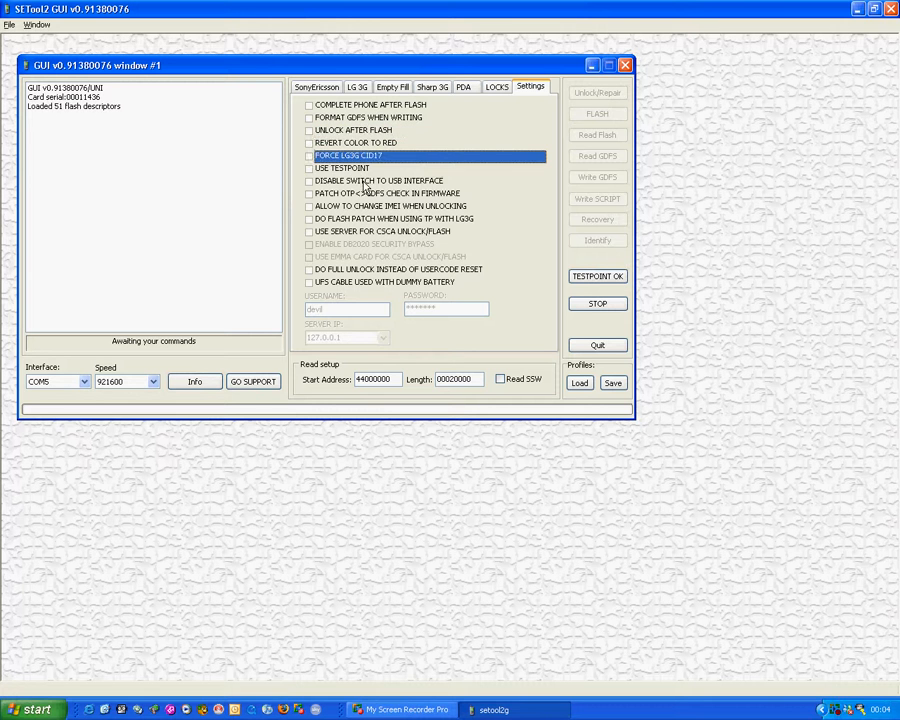
pyautogui.click(363, 183)
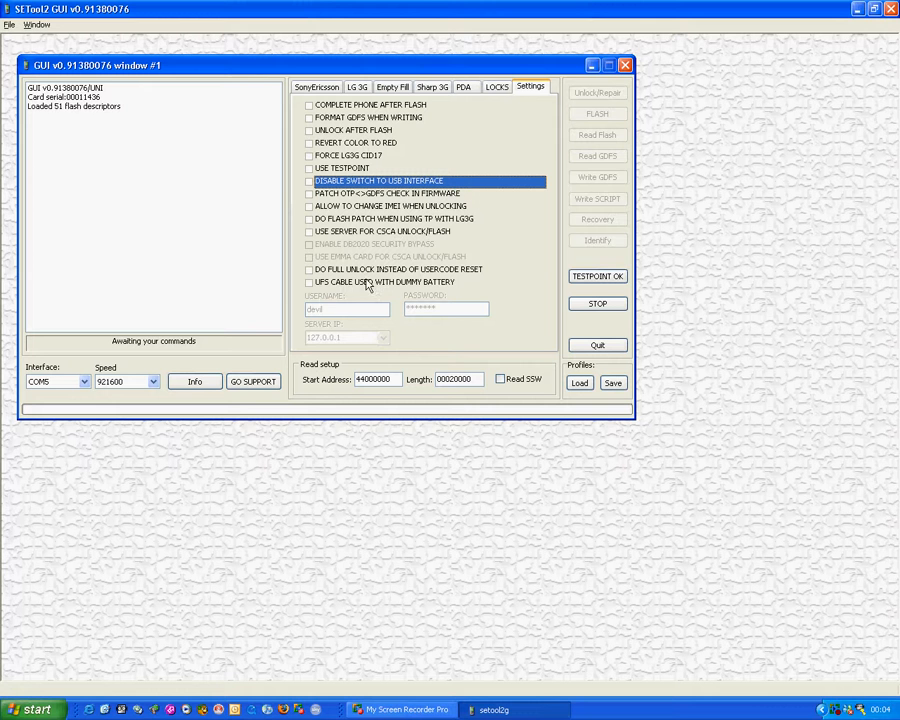
pyautogui.click(322, 88)
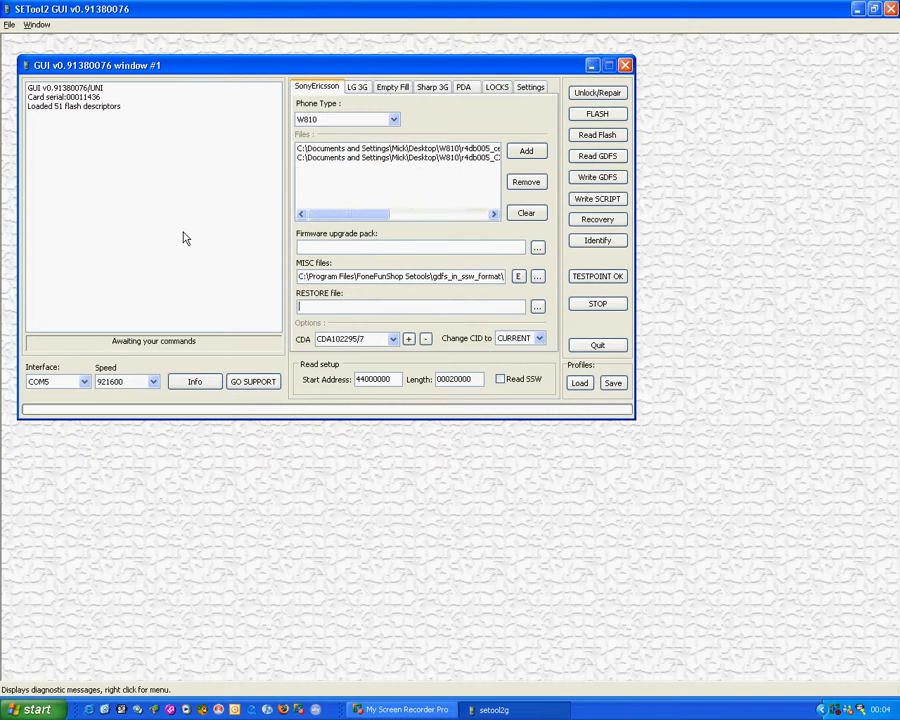